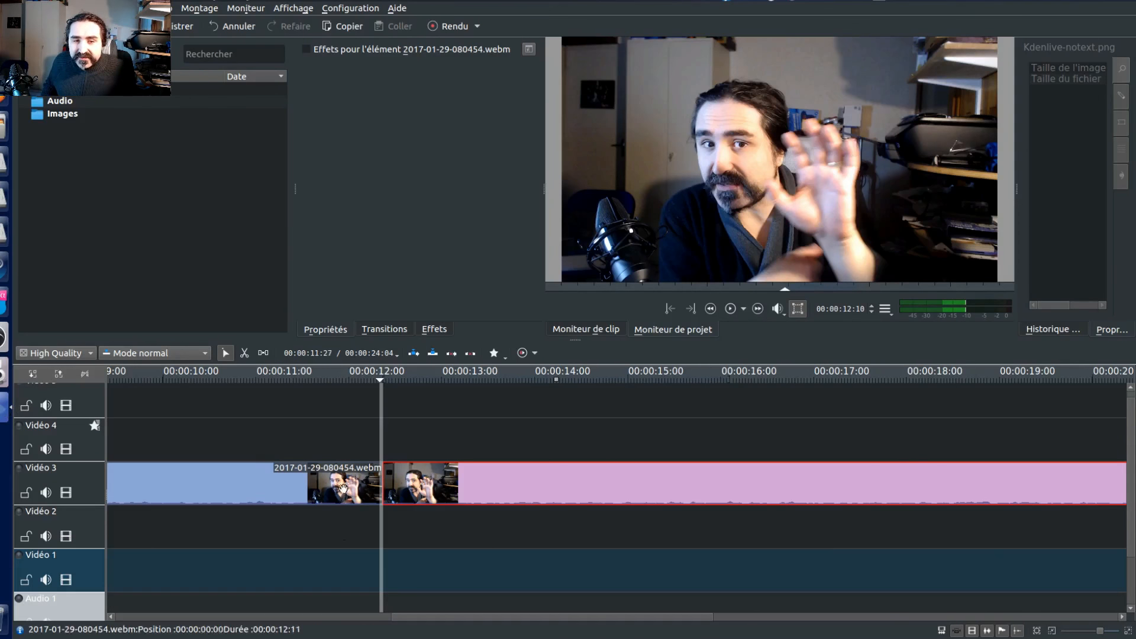
{"action": "left_click_drag", "start_coordinate": [349, 447], "coordinate": [382, 446]}
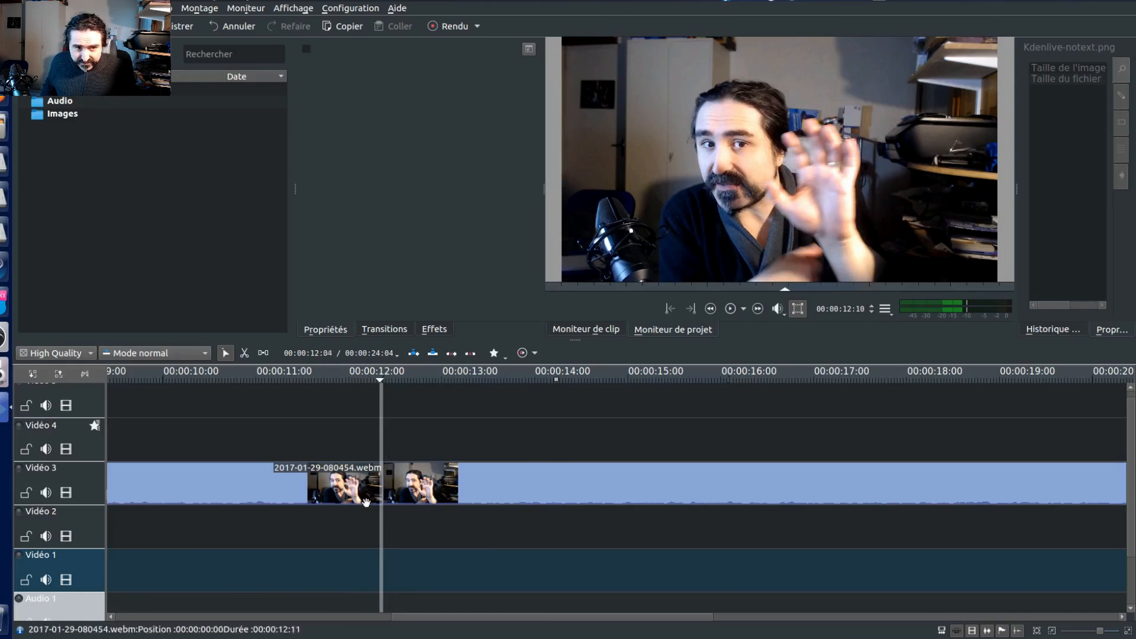
{"action": "left_click", "coordinate": [243, 353]}
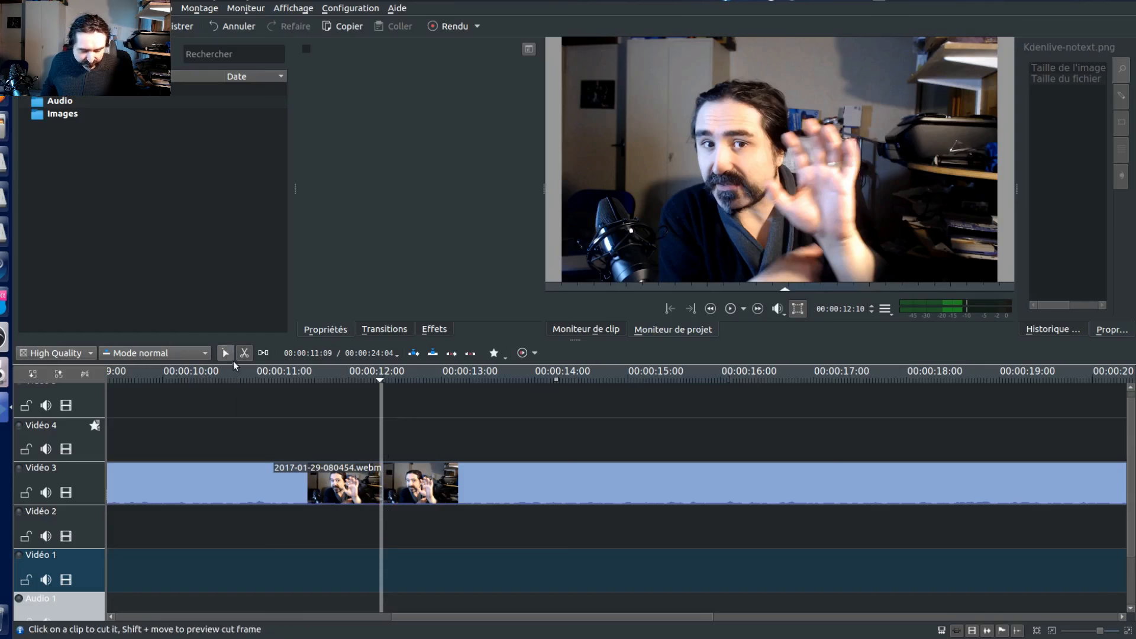
{"action": "key", "text": "shift+r"}
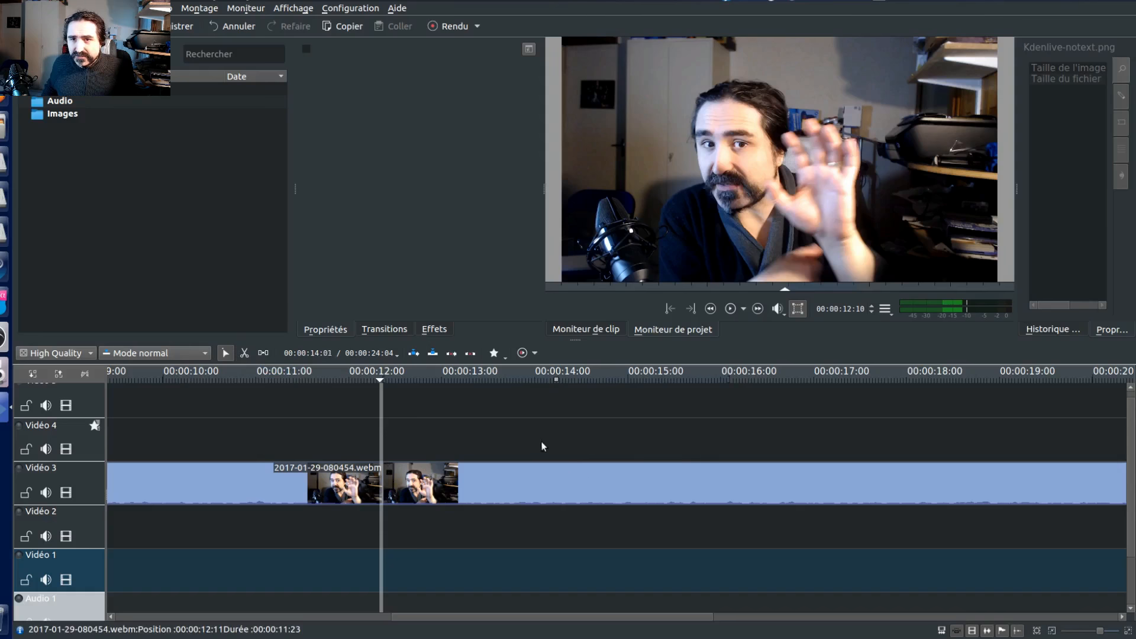
Split the second clip segment on the Vidéo 3 track at 00:00:14:28
{"action": "left_click", "coordinate": [573, 434]}
{"action": "left_click", "coordinate": [637, 432]}
{"action": "left_click", "coordinate": [584, 434]}
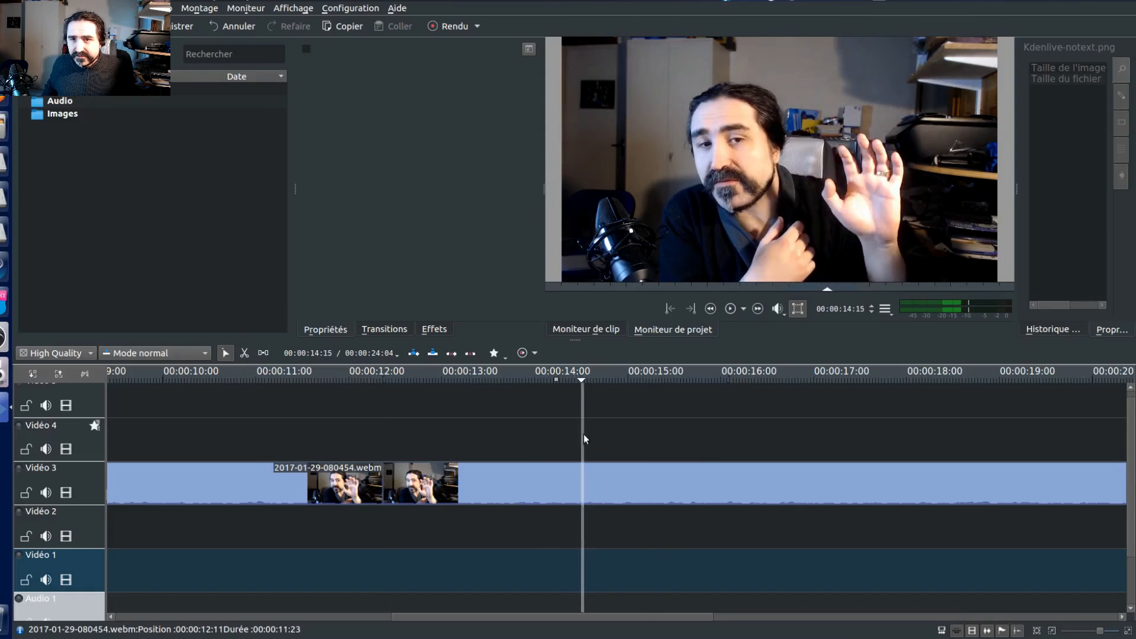
{"action": "left_click", "coordinate": [609, 437]}
{"action": "left_click", "coordinate": [623, 445]}
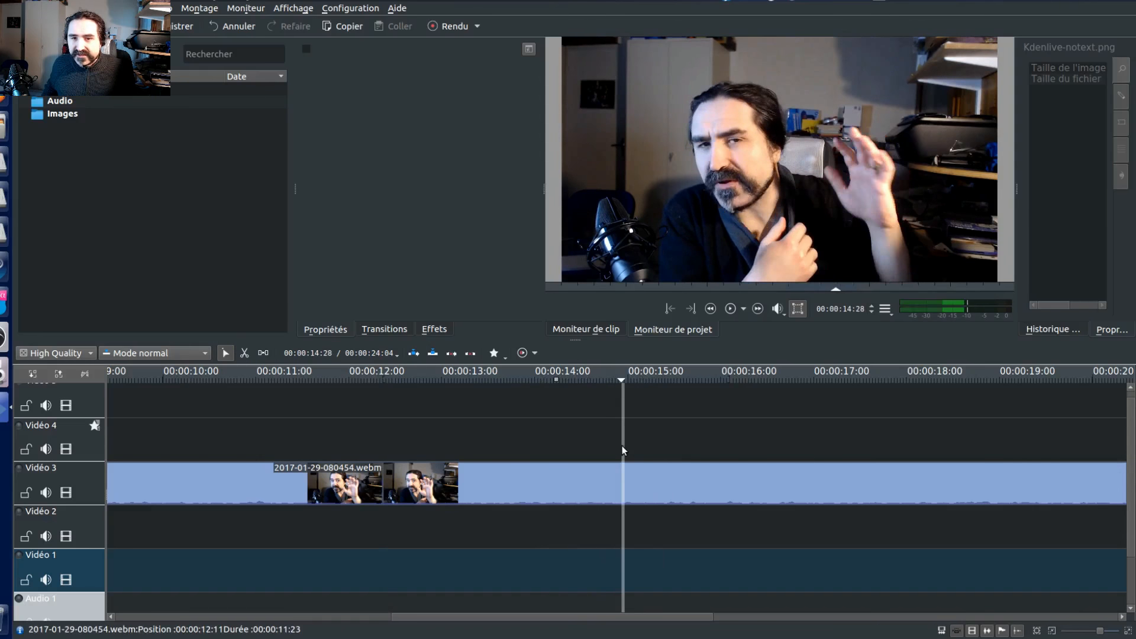
{"action": "left_click", "coordinate": [623, 477]}
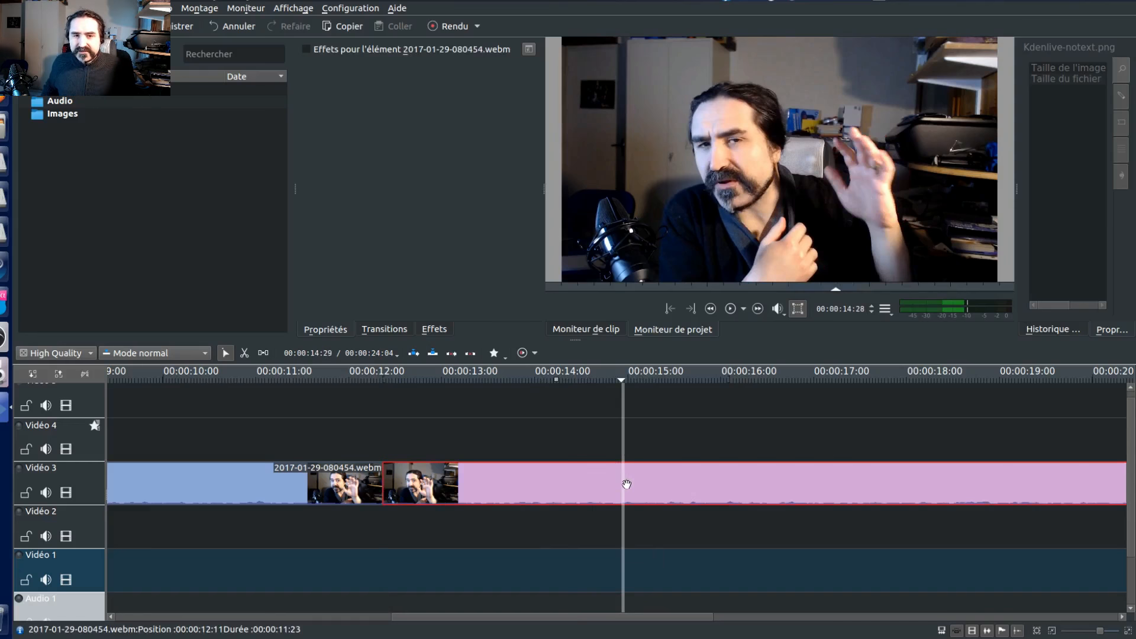
{"action": "key", "text": "shift+r"}
Place the playhead at 00:00:12:11, the start of the middle segment on Vidéo 3, and select that segment
{"action": "left_click", "coordinate": [502, 491]}
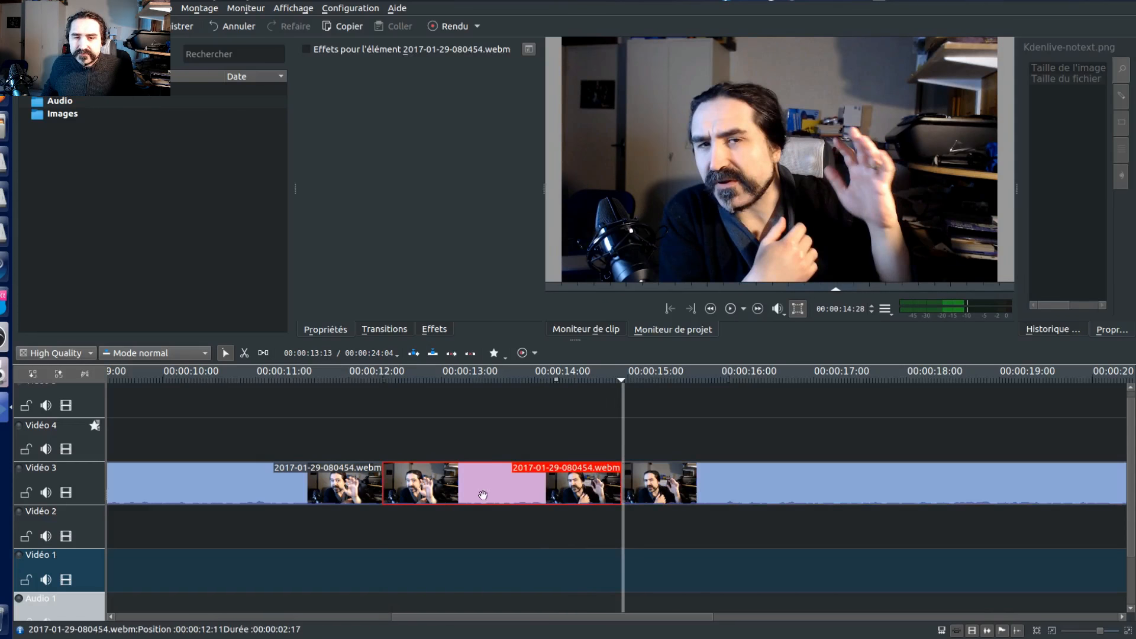
{"action": "mouse_move", "coordinate": [480, 472]}
{"action": "left_mouse_down"}
{"action": "mouse_move", "coordinate": [507, 384]}
{"action": "mouse_move", "coordinate": [425, 428]}
{"action": "mouse_move", "coordinate": [481, 472]}
{"action": "left_mouse_up"}
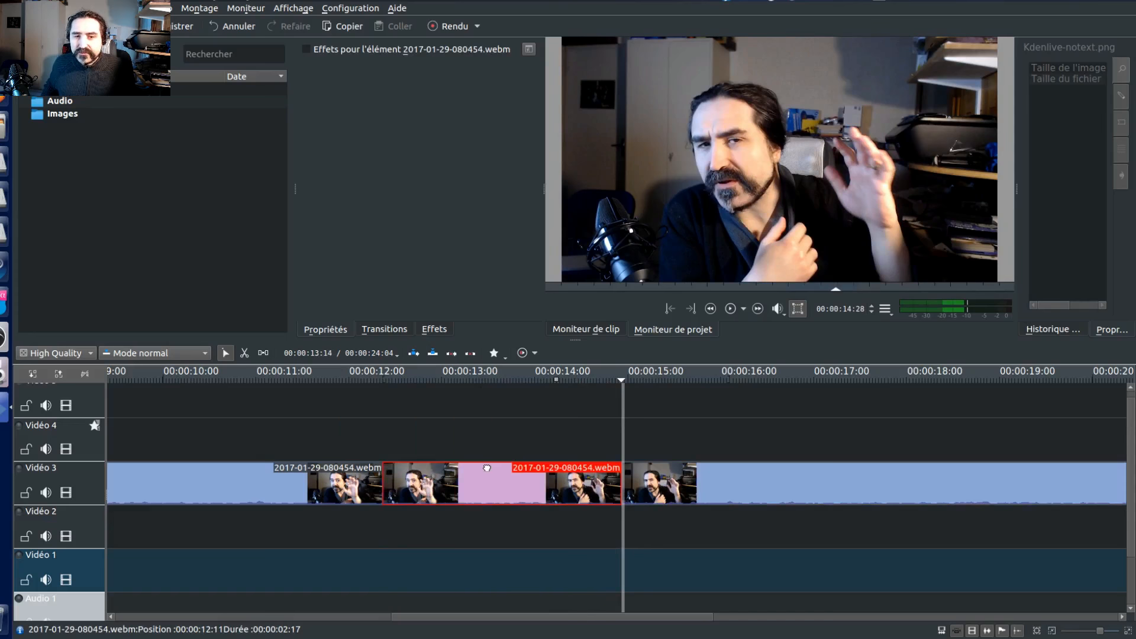
{"action": "left_click", "coordinate": [451, 444]}
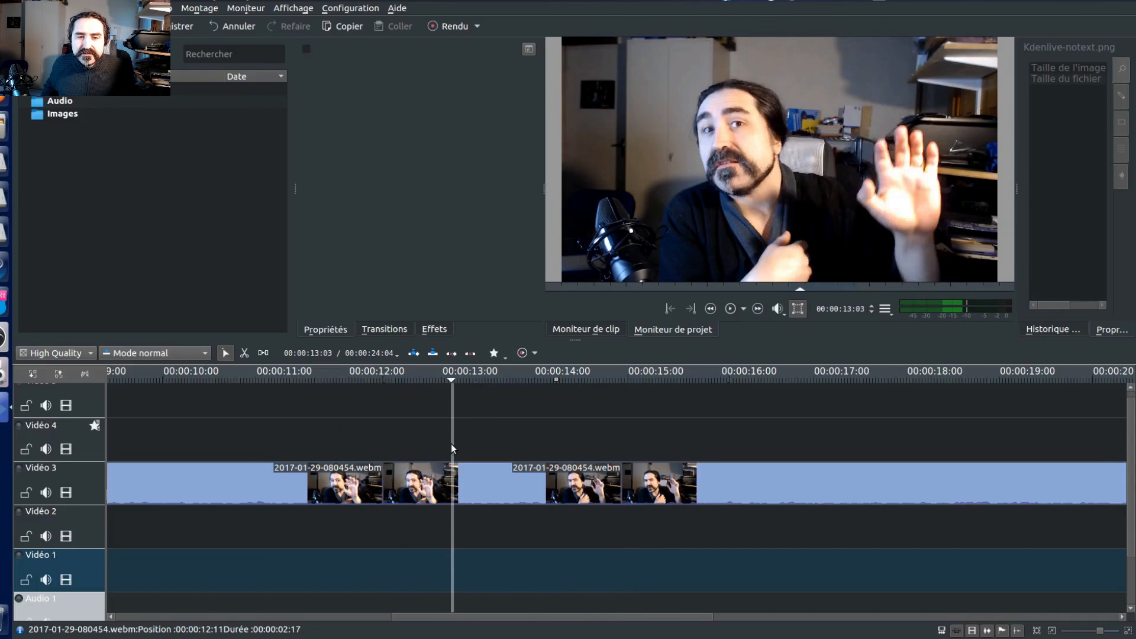
{"action": "left_click", "coordinate": [386, 438]}
{"action": "key", "text": "Left"}
{"action": "key", "text": "Left"}
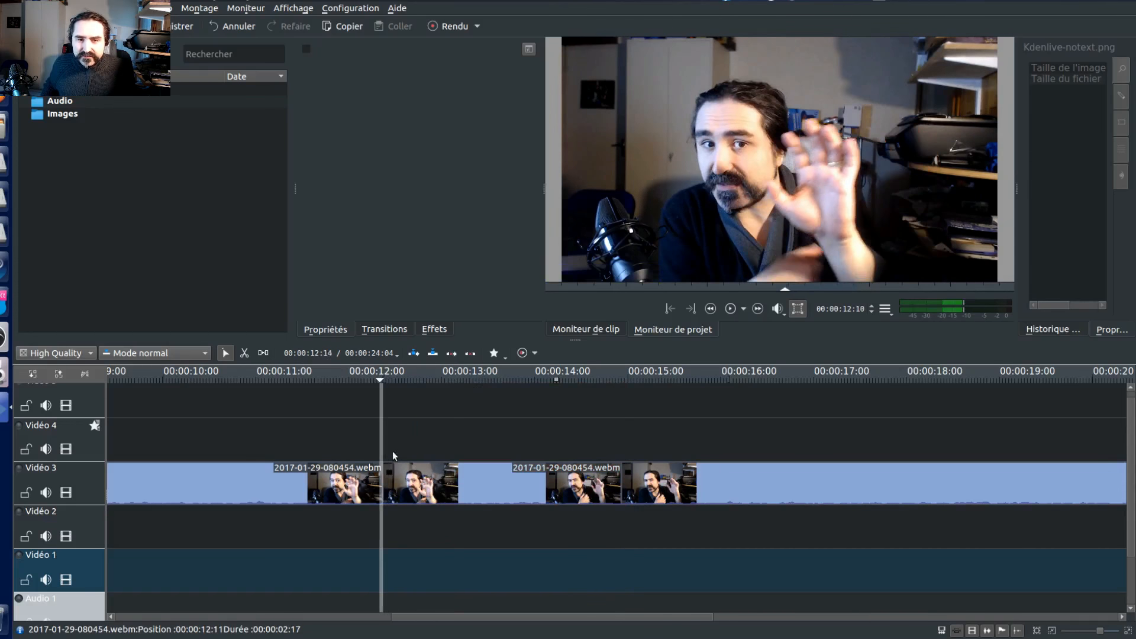
{"action": "key", "text": "Right"}
{"action": "left_click", "coordinate": [498, 486]}
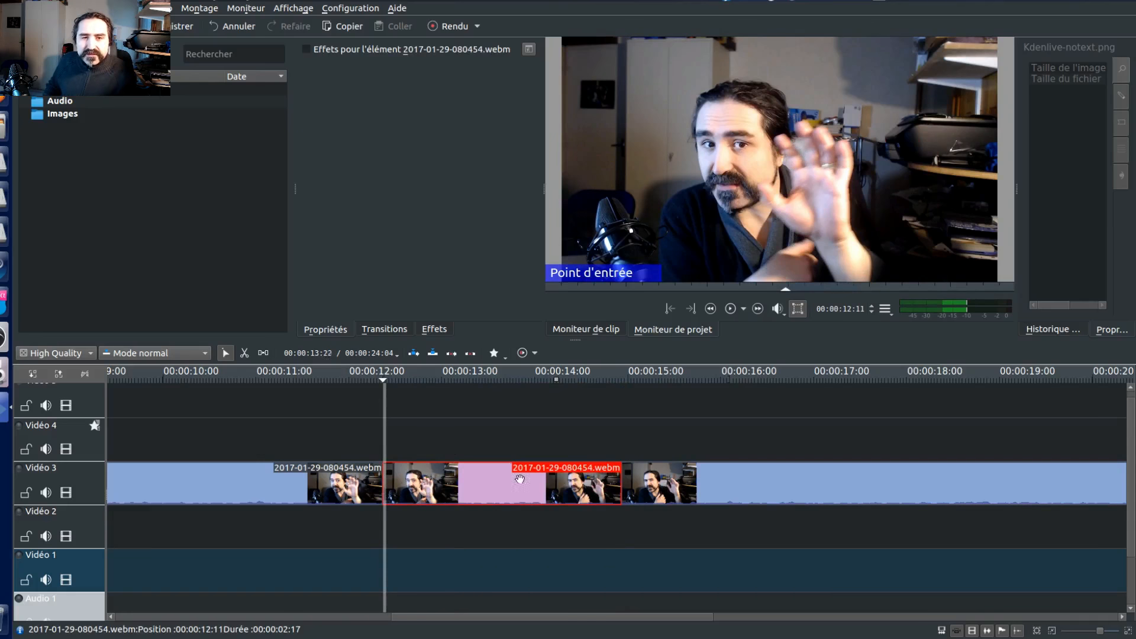
Search all effects for "masque" and apply Masque automatique to the middle segment on Vidéo 3
{"action": "left_click", "coordinate": [433, 327]}
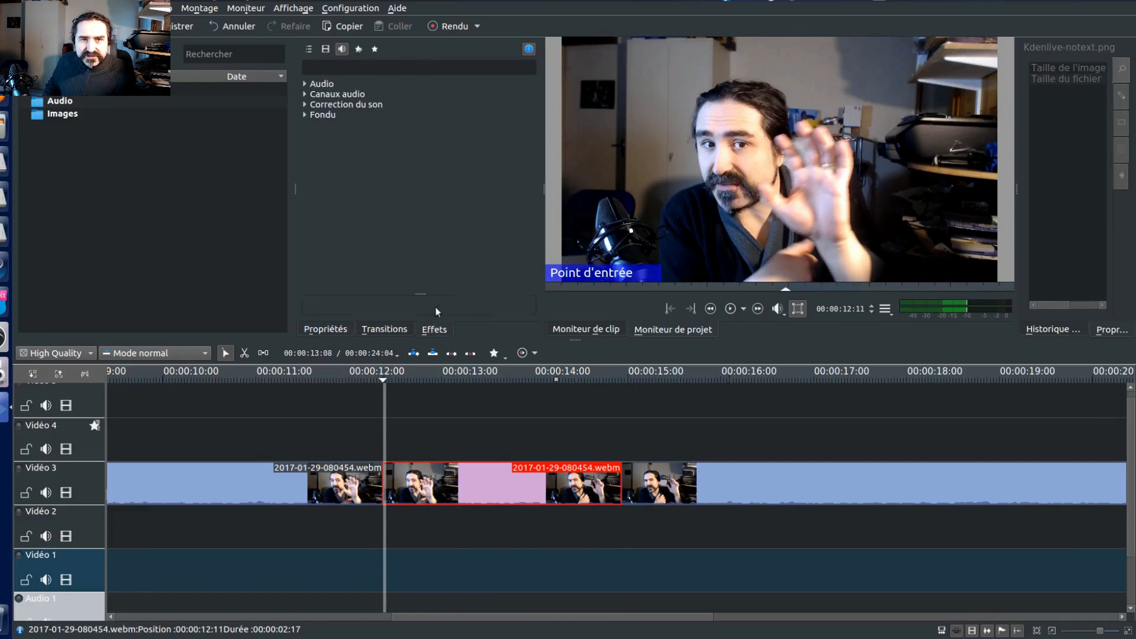
{"action": "left_click", "coordinate": [421, 68]}
{"action": "type", "text": "masque"}
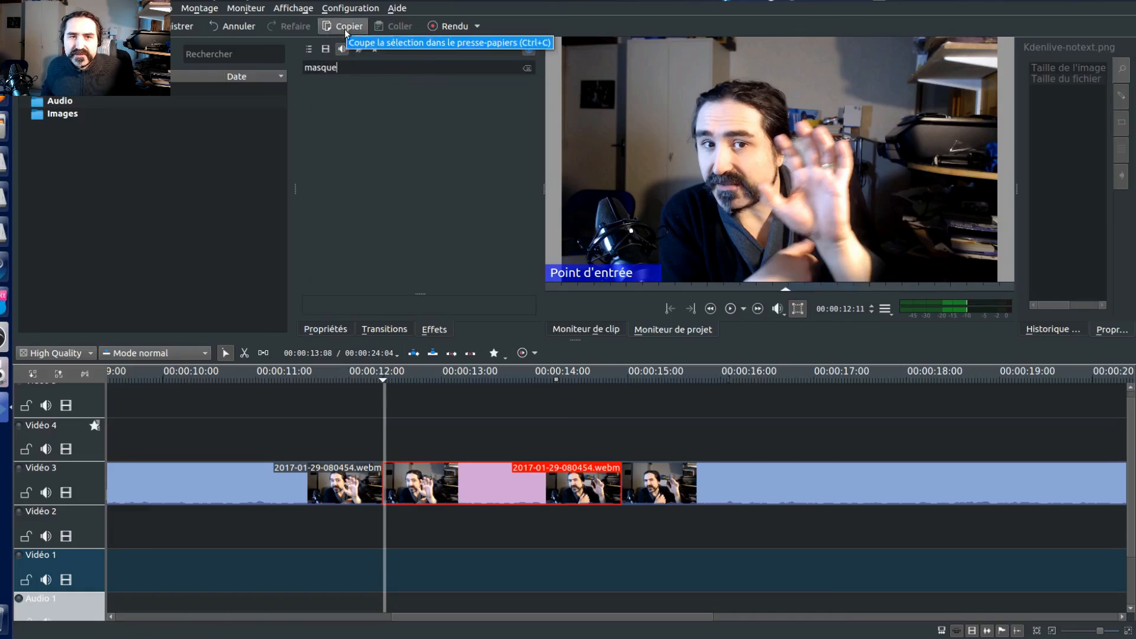
{"action": "left_click", "coordinate": [325, 49]}
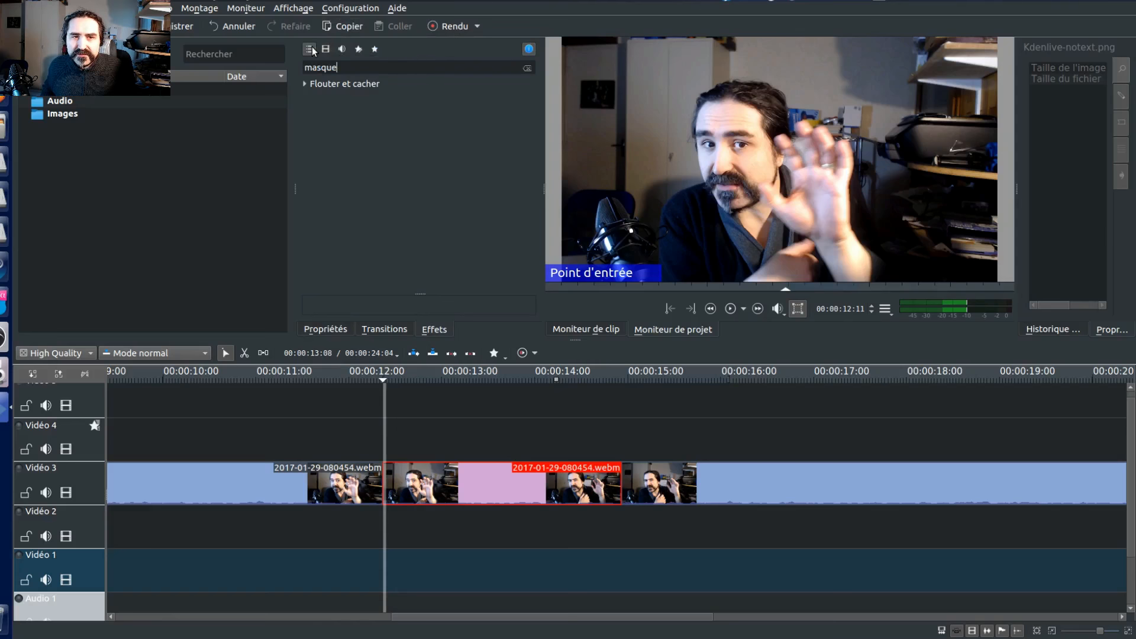
{"action": "left_click", "coordinate": [305, 84]}
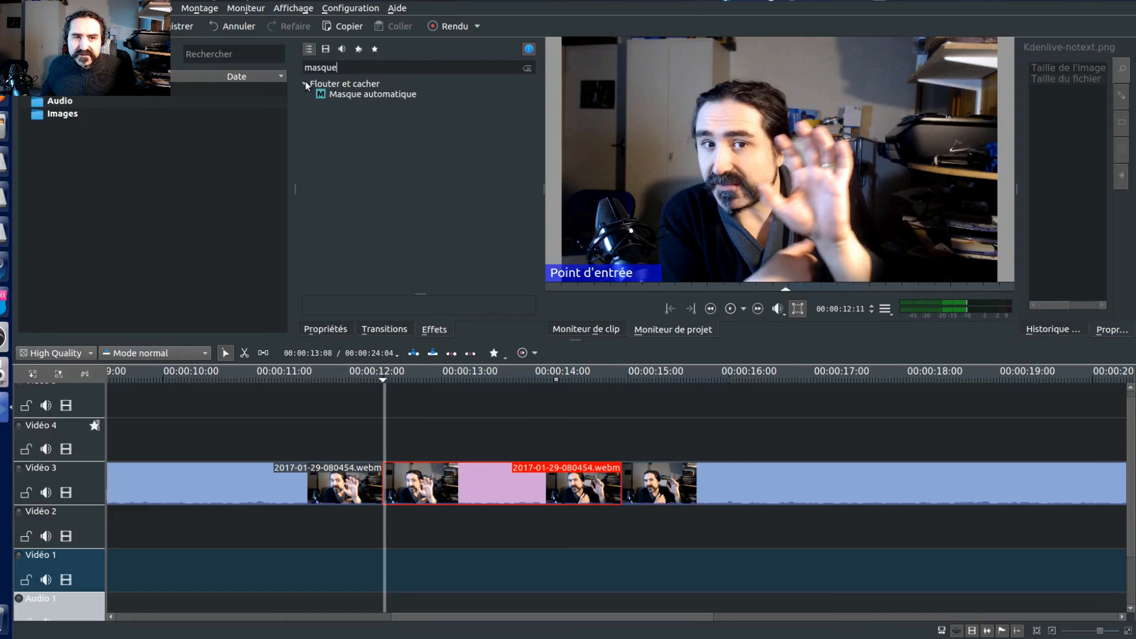
{"action": "left_click_drag", "start_coordinate": [367, 94], "coordinate": [444, 508]}
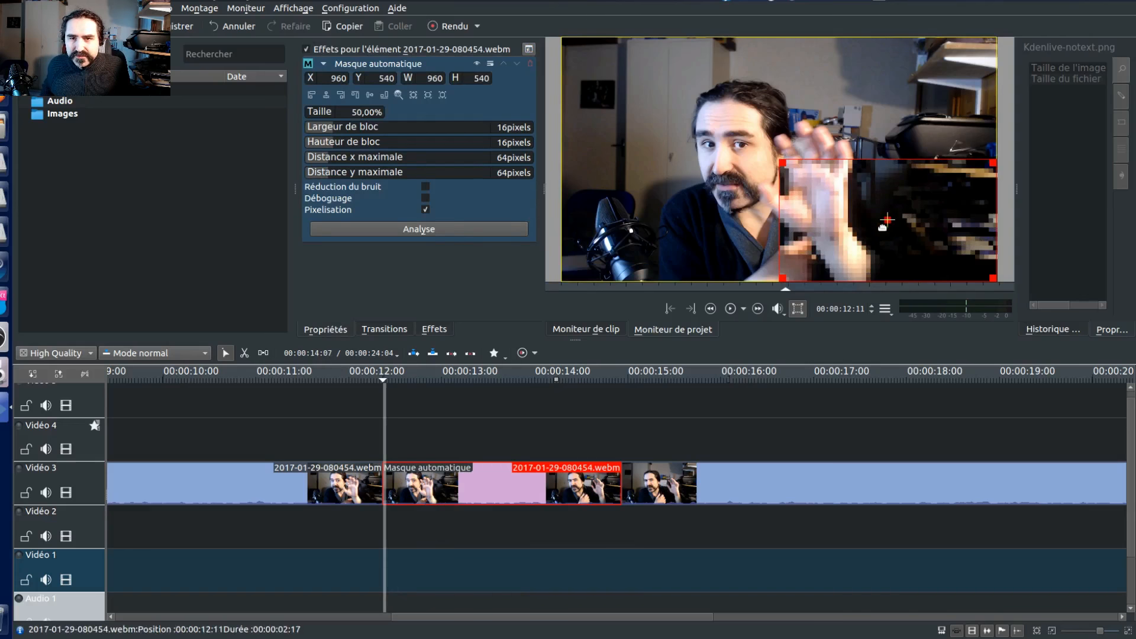
Fit the mask rectangle over the raised hand at about X 1021, Y 561, with a size of about 253 × 296
{"action": "mouse_move", "coordinate": [887, 220]}
{"action": "left_mouse_down"}
{"action": "mouse_move", "coordinate": [878, 202]}
{"action": "mouse_move", "coordinate": [888, 216]}
{"action": "left_mouse_up"}
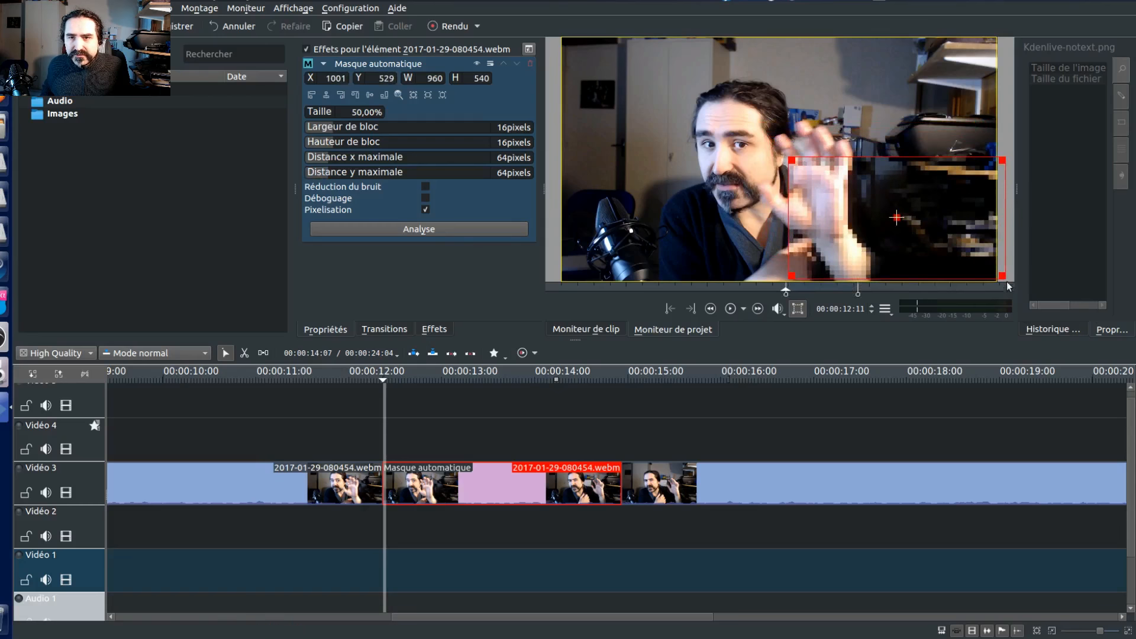
{"action": "left_click_drag", "start_coordinate": [1003, 276], "coordinate": [844, 226]}
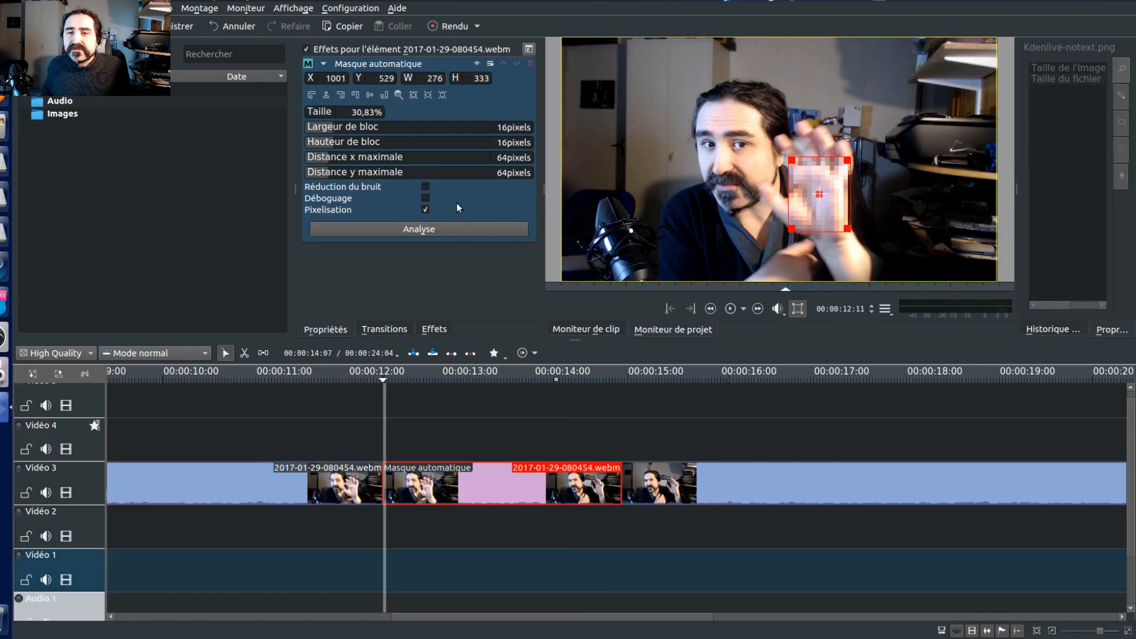
{"action": "mouse_move", "coordinate": [807, 197]}
{"action": "left_mouse_down"}
{"action": "mouse_move", "coordinate": [725, 151]}
{"action": "mouse_move", "coordinate": [831, 200]}
{"action": "mouse_move", "coordinate": [818, 200]}
{"action": "left_mouse_up"}
{"action": "left_click_drag", "start_coordinate": [852, 235], "coordinate": [845, 222]}
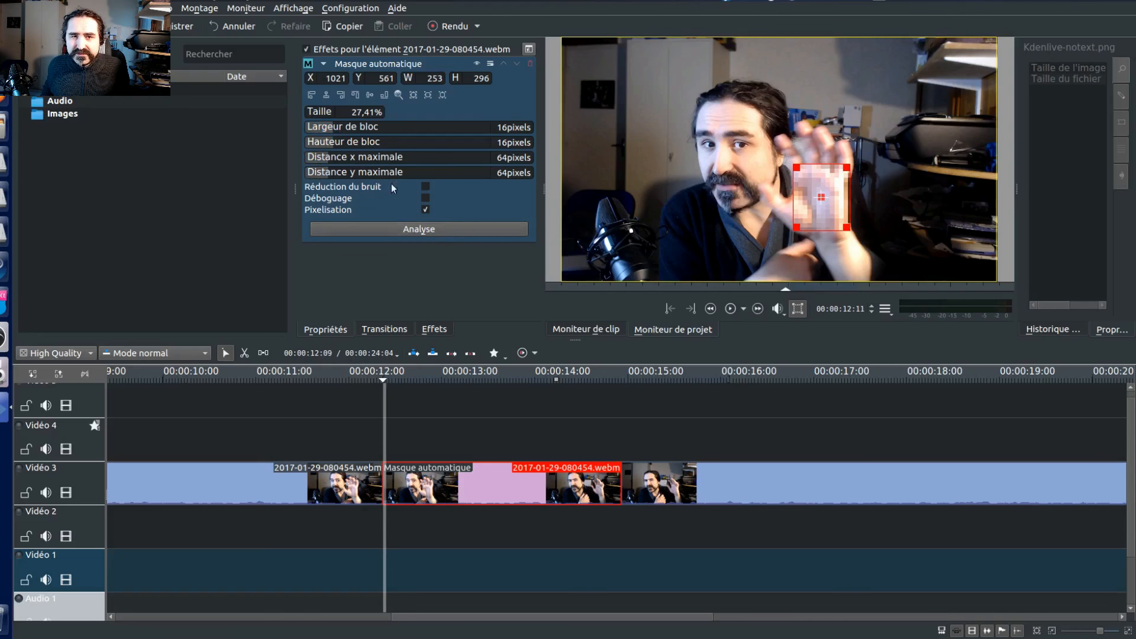
Set the maximum x and y distances to 500 pixels and run the mask analysis, merging with the existing motion_vector_list data
{"action": "left_click_drag", "start_coordinate": [355, 177], "coordinate": [504, 158]}
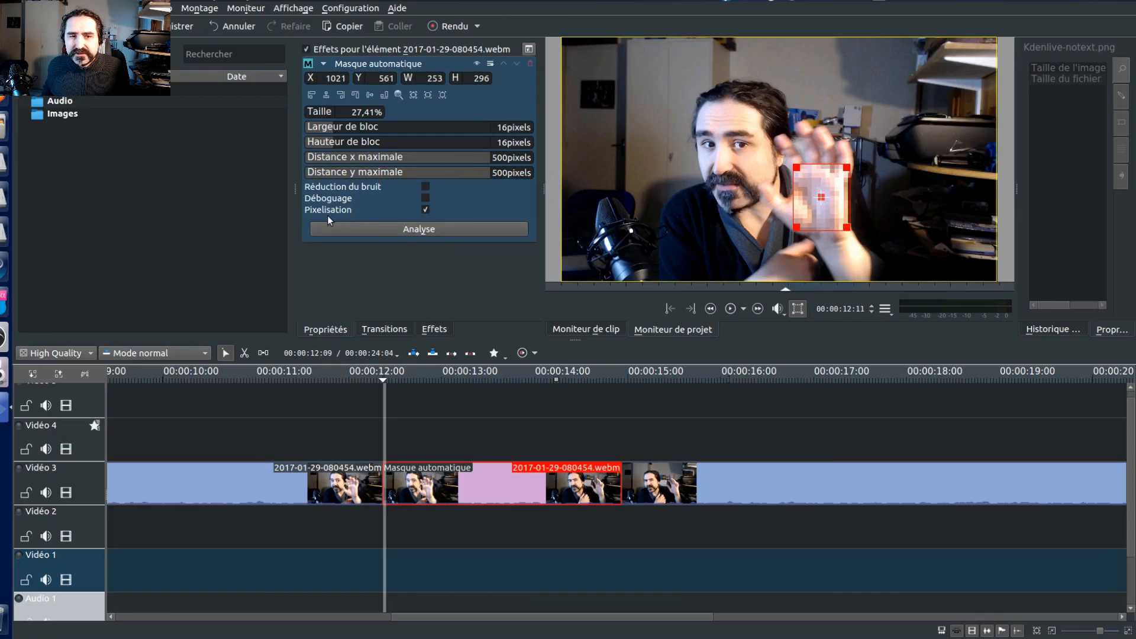
{"action": "left_click", "coordinate": [438, 230]}
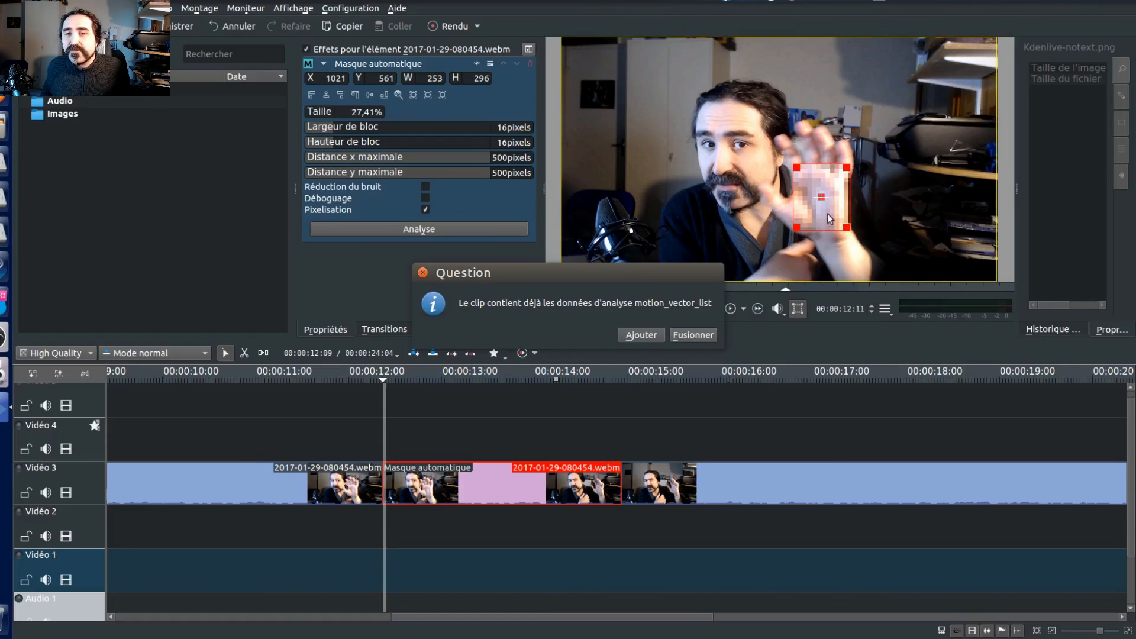
{"action": "left_click", "coordinate": [700, 340]}
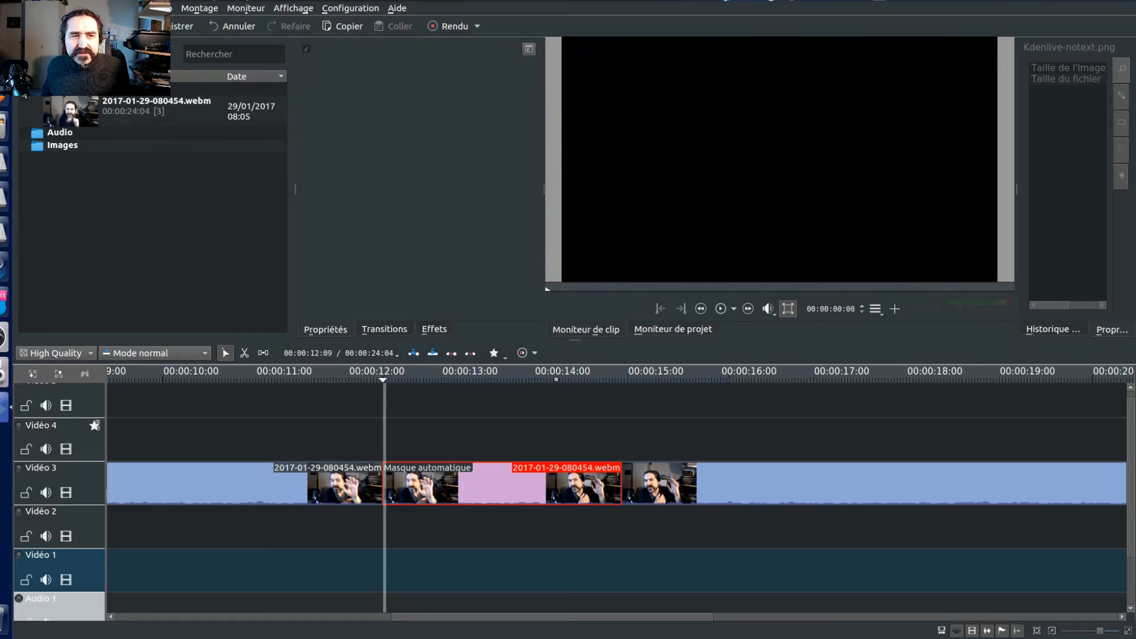
Open the clip properties of 2017-01-29-080454.webm from the project bin and widen their pane to show the values
{"action": "left_click", "coordinate": [131, 112]}
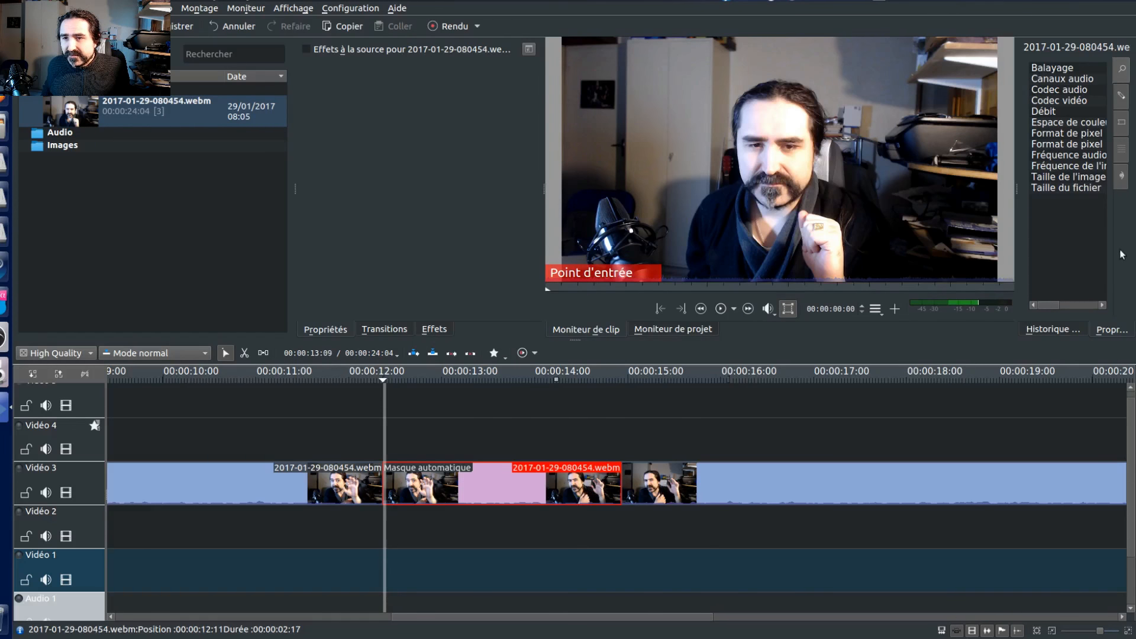
{"action": "right_click", "coordinate": [101, 116]}
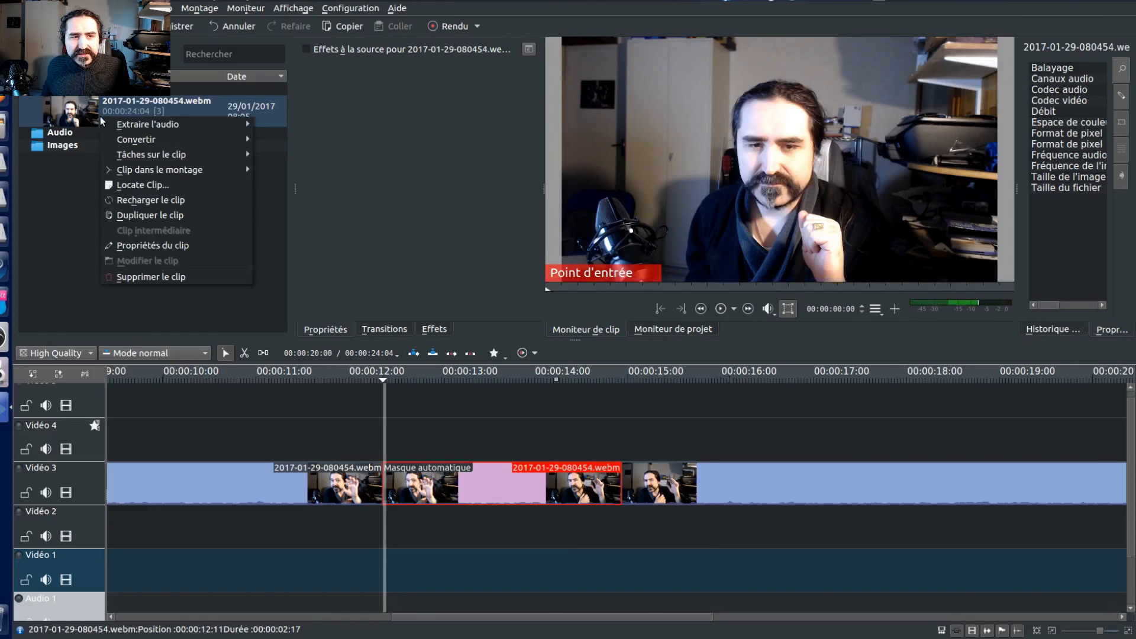
{"action": "left_click", "coordinate": [187, 250]}
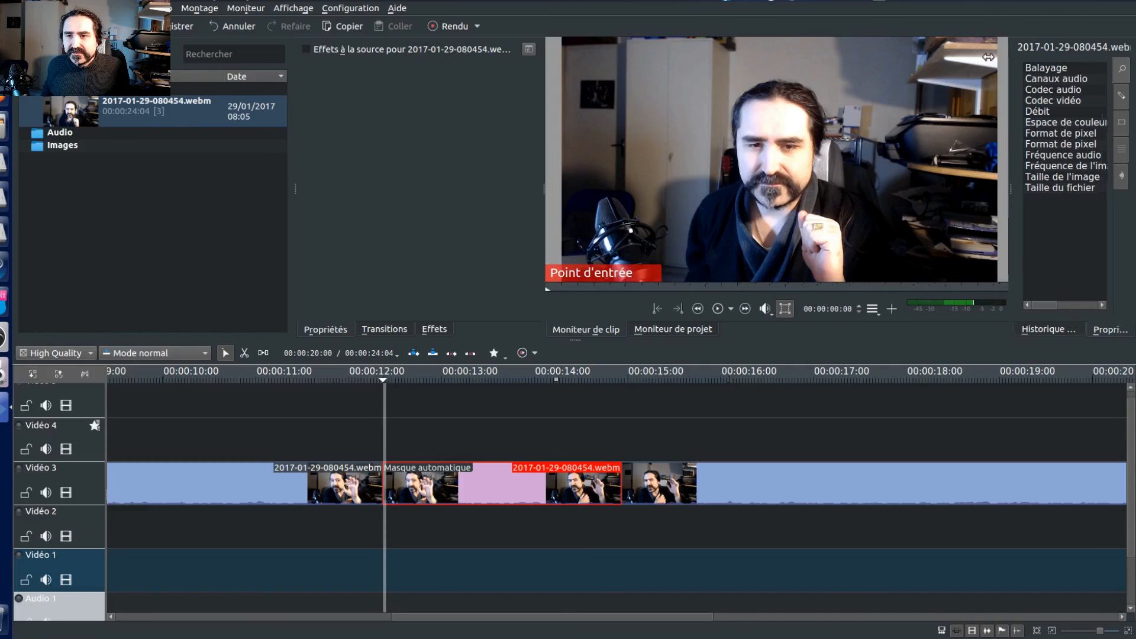
{"action": "left_click_drag", "start_coordinate": [1015, 62], "coordinate": [895, 62]}
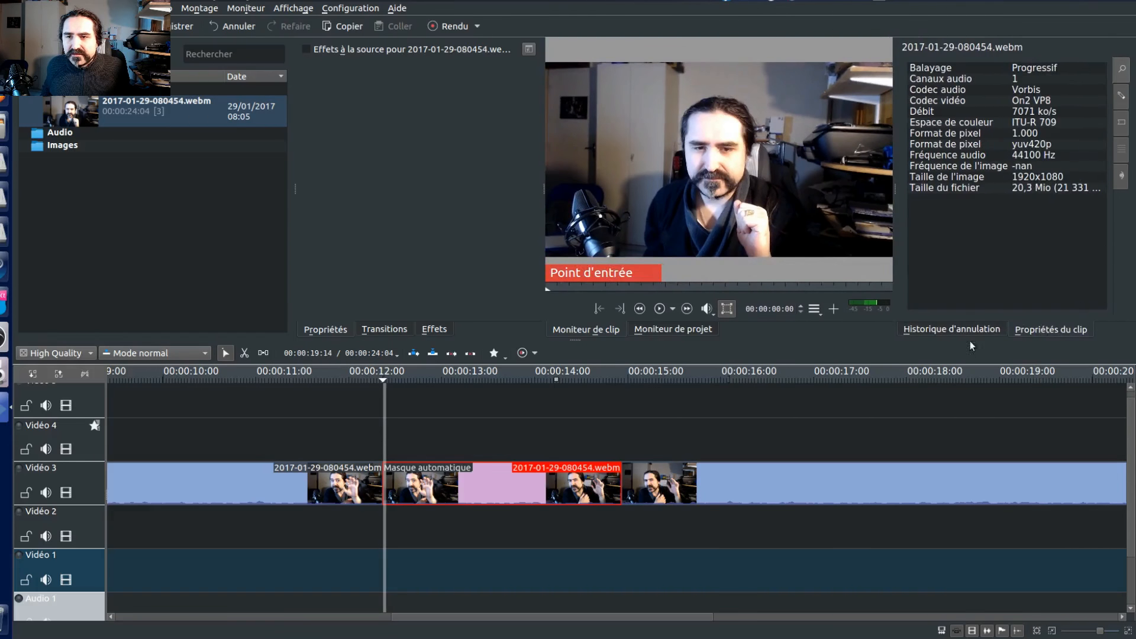
Show the pane title bars and dock the clip properties beside the undo history
{"action": "right_click", "coordinate": [1063, 333]}
{"action": "right_click", "coordinate": [1063, 332]}
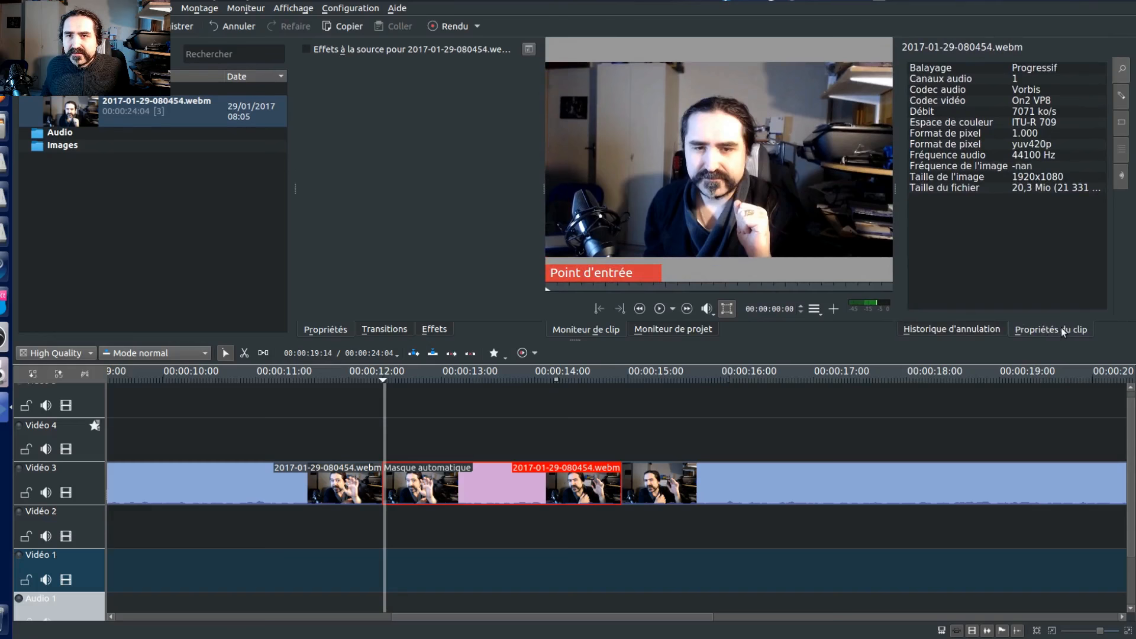
{"action": "right_click", "coordinate": [1063, 333]}
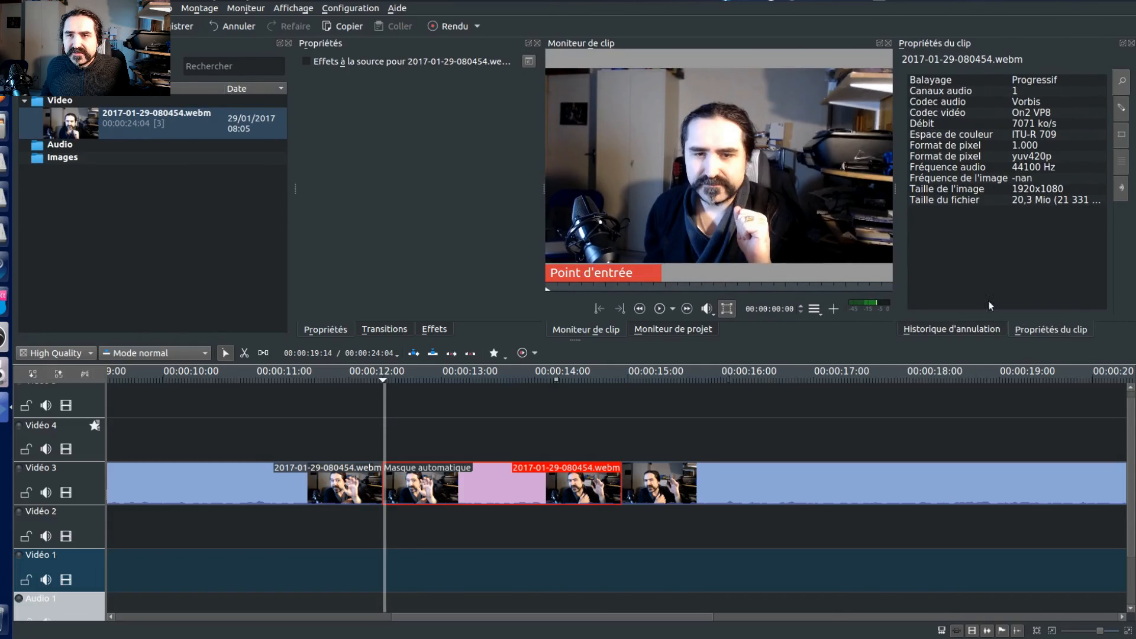
{"action": "left_click_drag", "start_coordinate": [1101, 45], "coordinate": [1103, 47]}
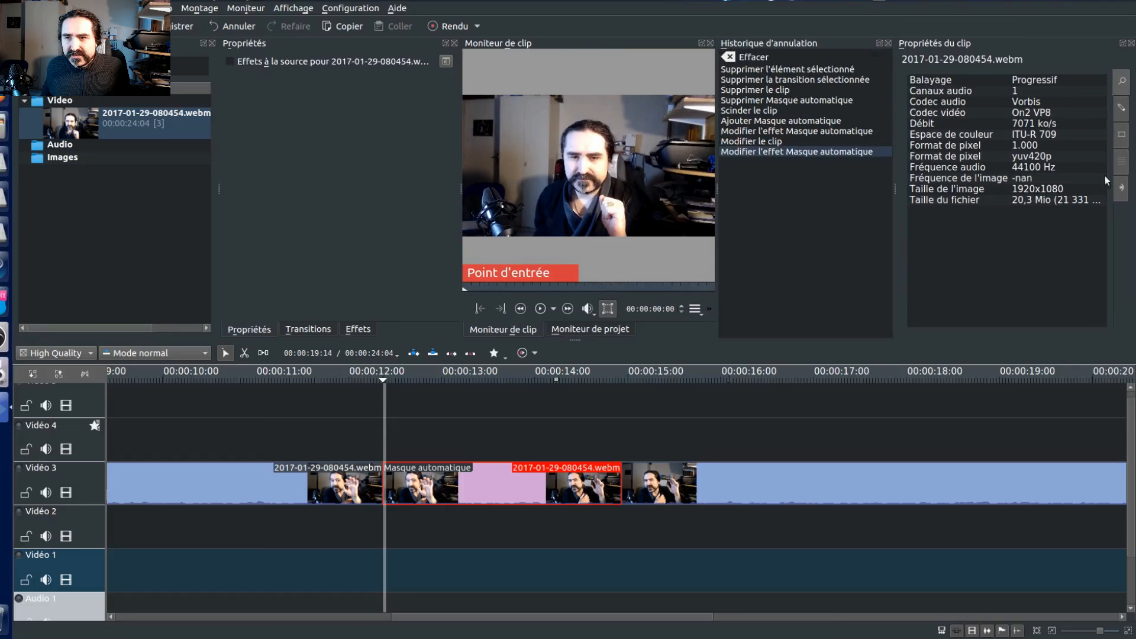
Delete the analysis data entries motion_vector_list1 and motion_vector_list from the clip's properties
{"action": "left_click", "coordinate": [1124, 193]}
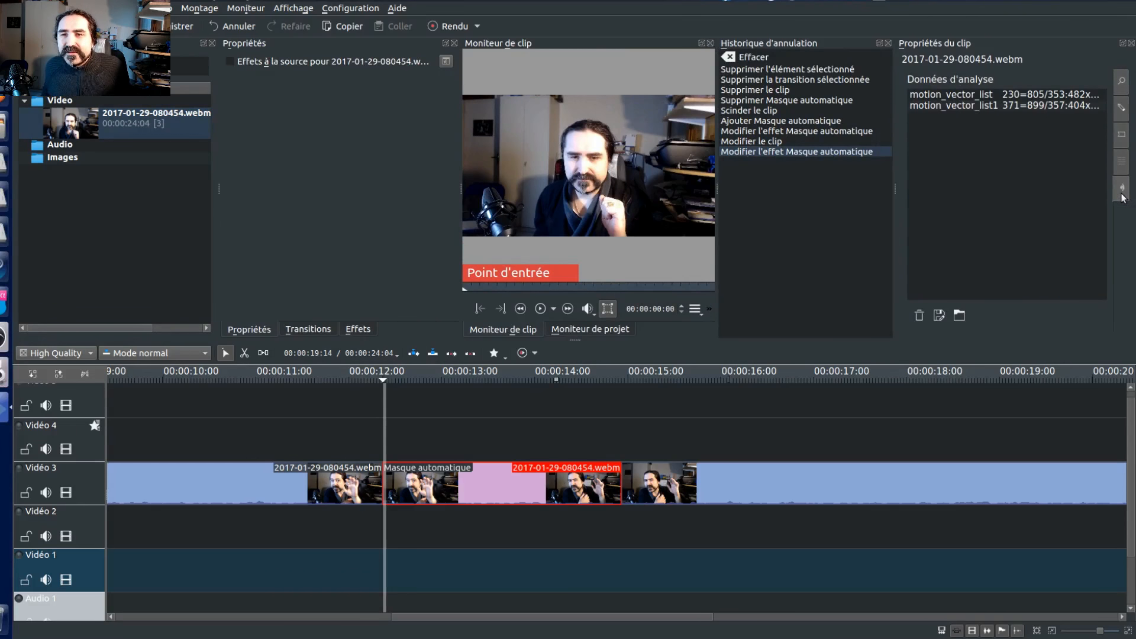
{"action": "left_click", "coordinate": [961, 107]}
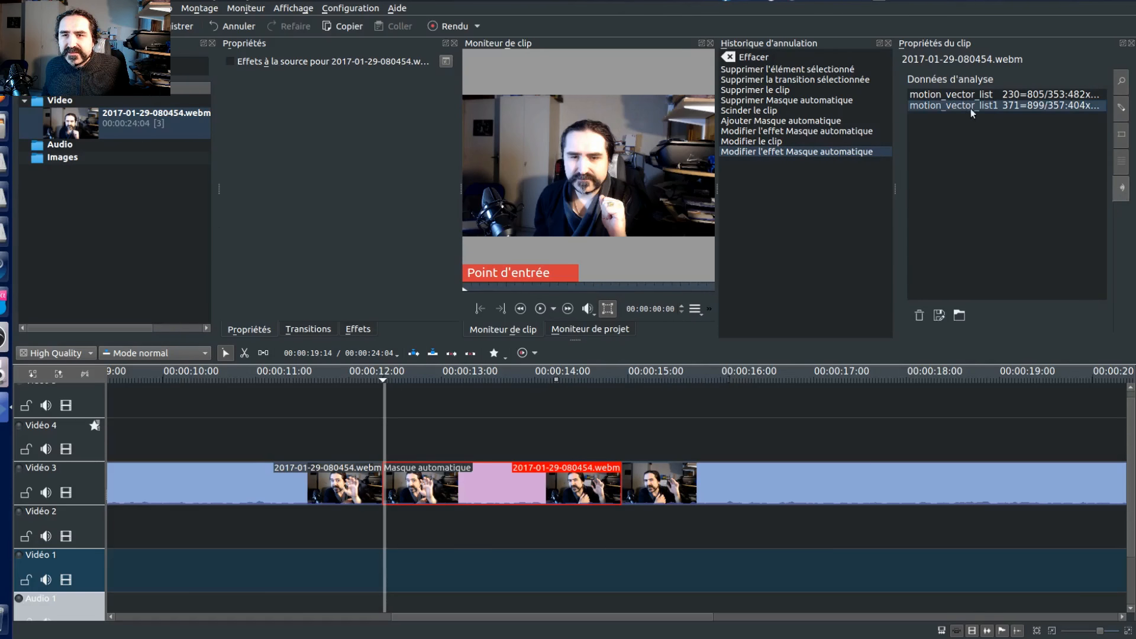
{"action": "left_click", "coordinate": [1009, 98]}
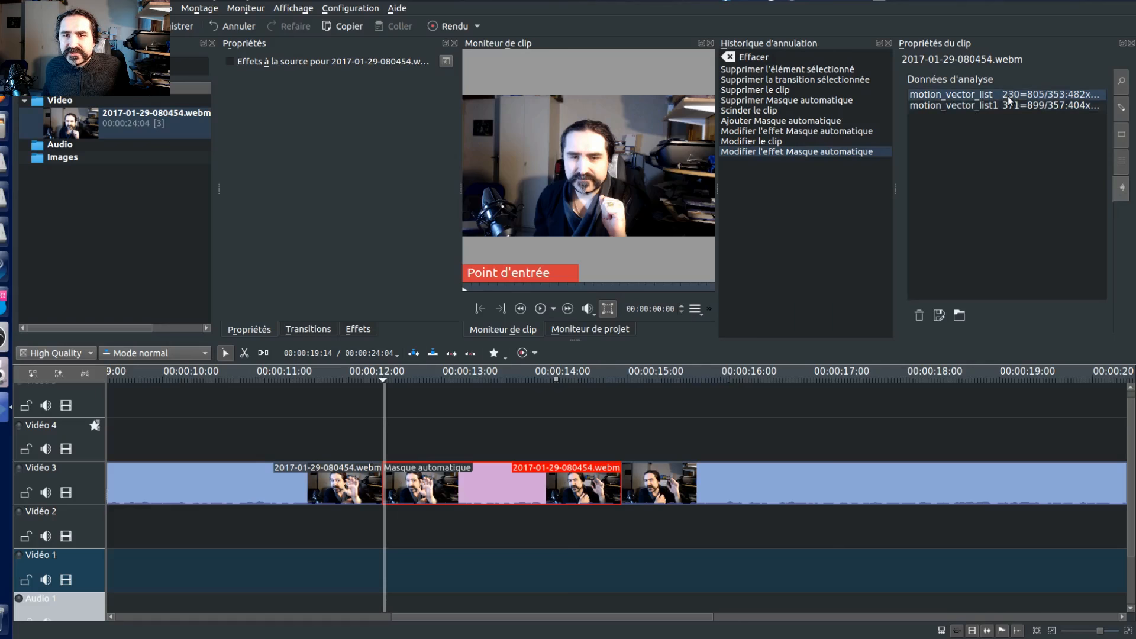
{"action": "left_click", "coordinate": [1008, 106]}
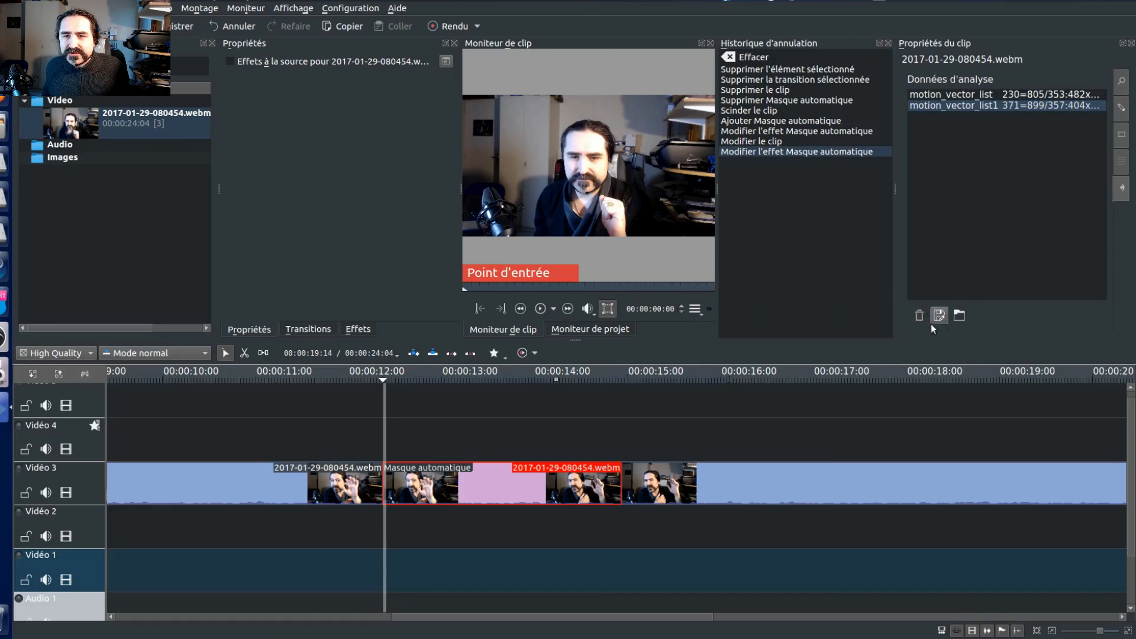
{"action": "left_click", "coordinate": [919, 318]}
{"action": "left_click", "coordinate": [993, 98]}
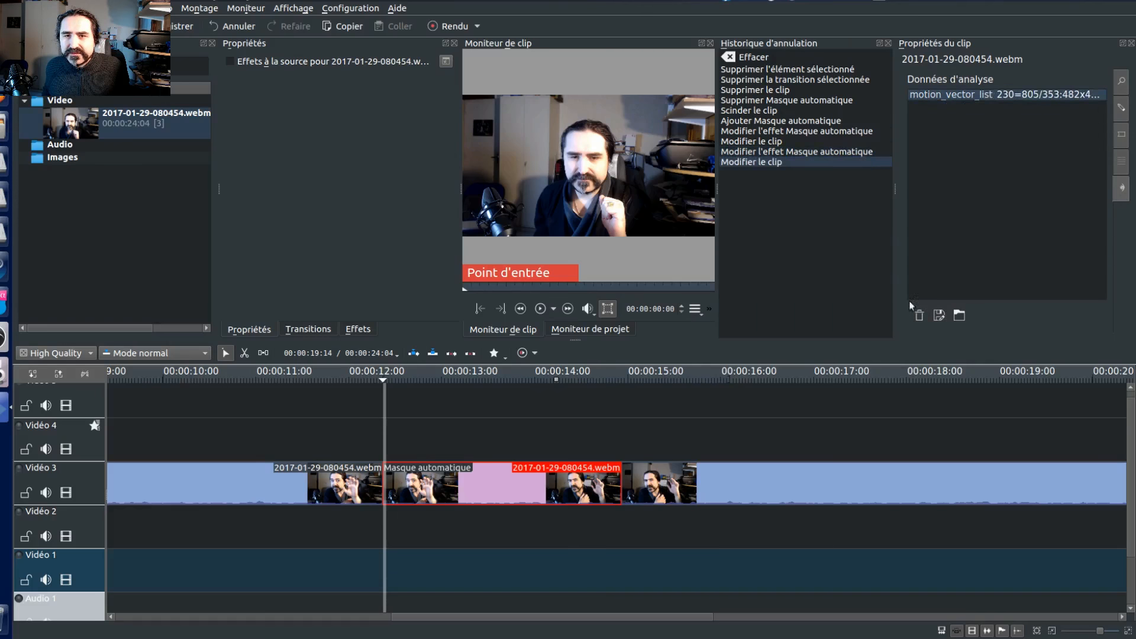
{"action": "left_click", "coordinate": [919, 315]}
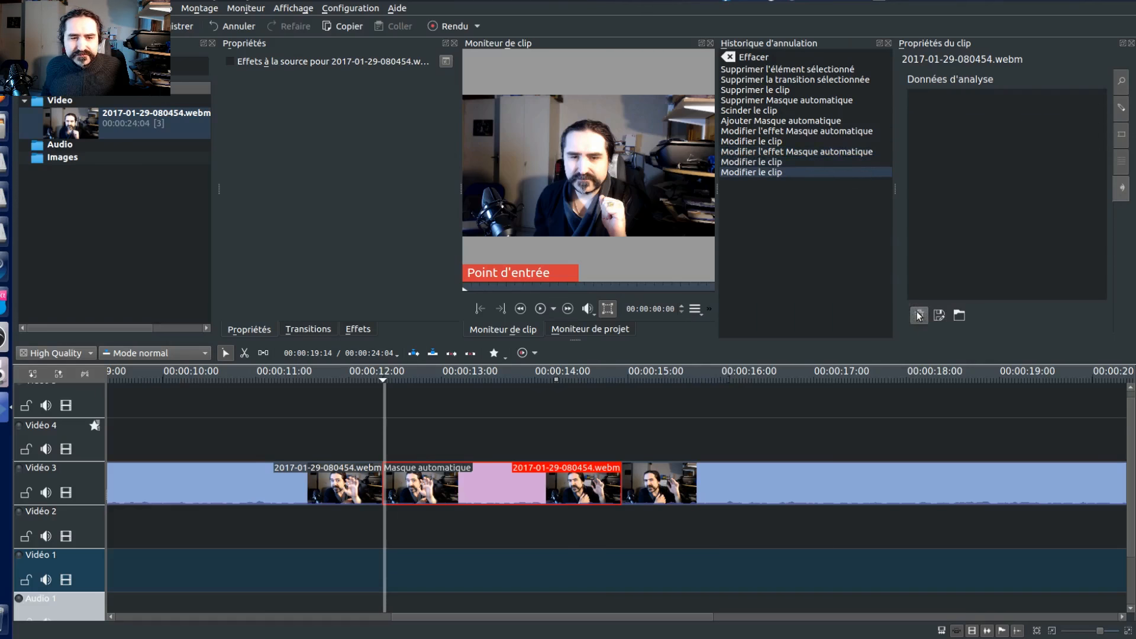
Run the Masque automatique analysis again on the middle segment and select its motion_vector_list entry in the clip properties
{"action": "left_click", "coordinate": [439, 487]}
{"action": "left_click", "coordinate": [335, 243]}
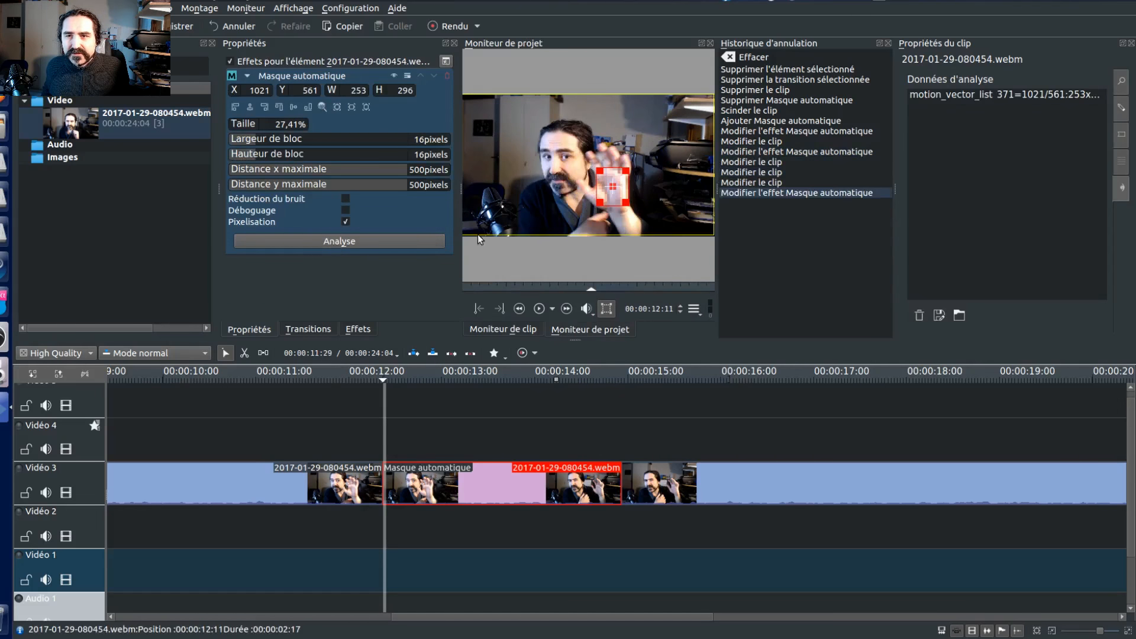
{"action": "left_click", "coordinate": [992, 100]}
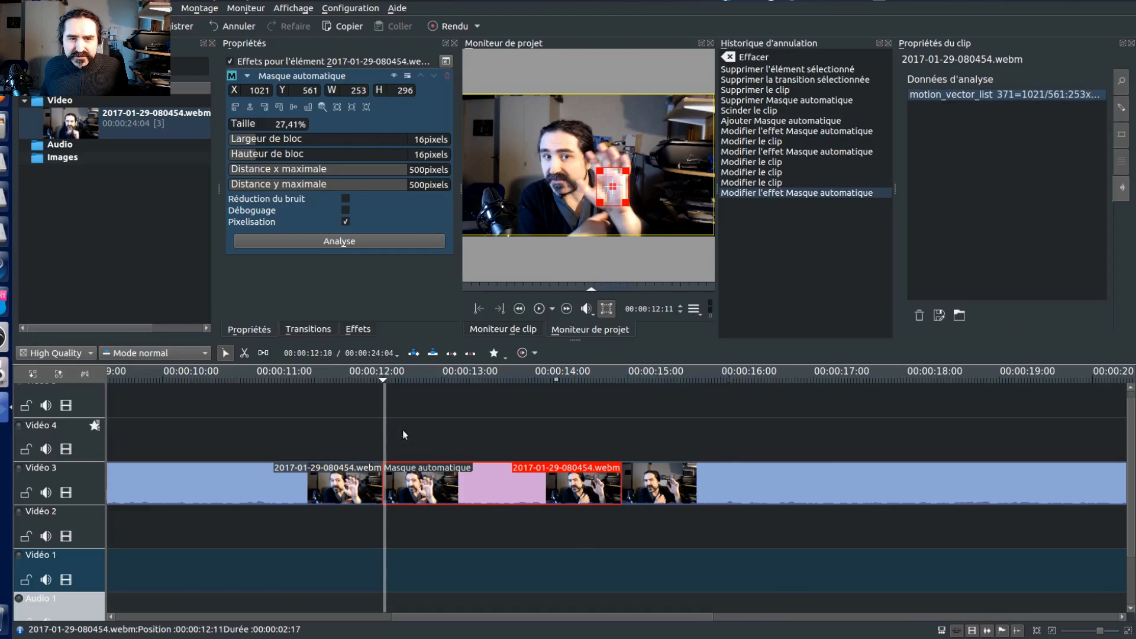
Play back the masked segment to check the pixelated hand, and return the playhead to the segment's start at 00:00:12:11
{"action": "left_click", "coordinate": [391, 446]}
{"action": "key", "text": "space"}
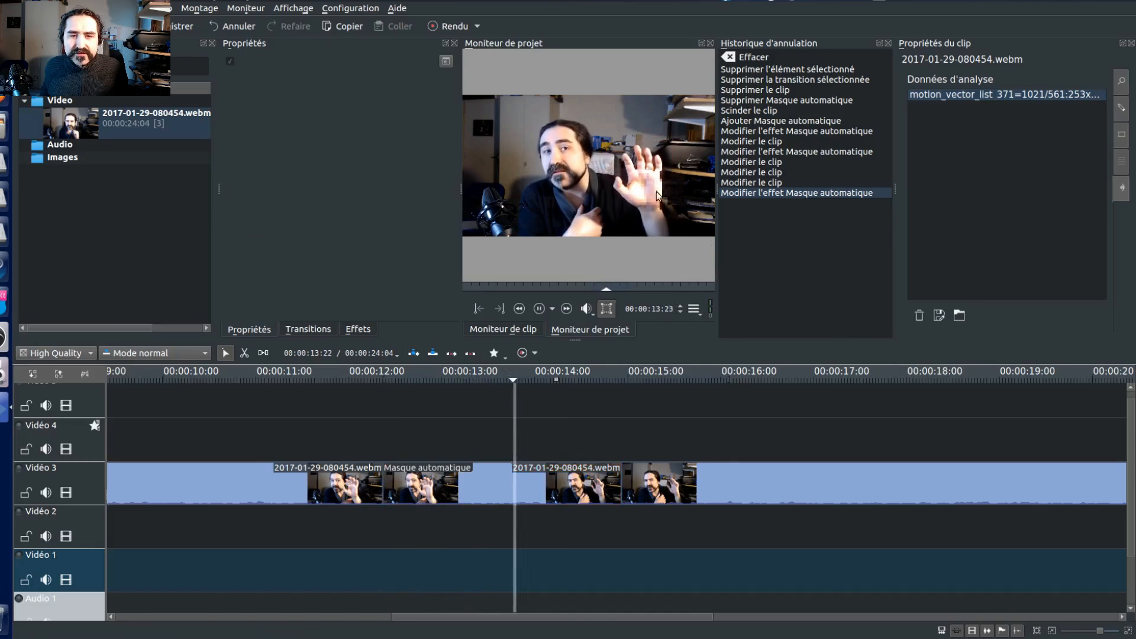
{"action": "left_click", "coordinate": [429, 438]}
{"action": "left_click_drag", "start_coordinate": [426, 438], "coordinate": [385, 434]}
{"action": "key", "text": "i"}
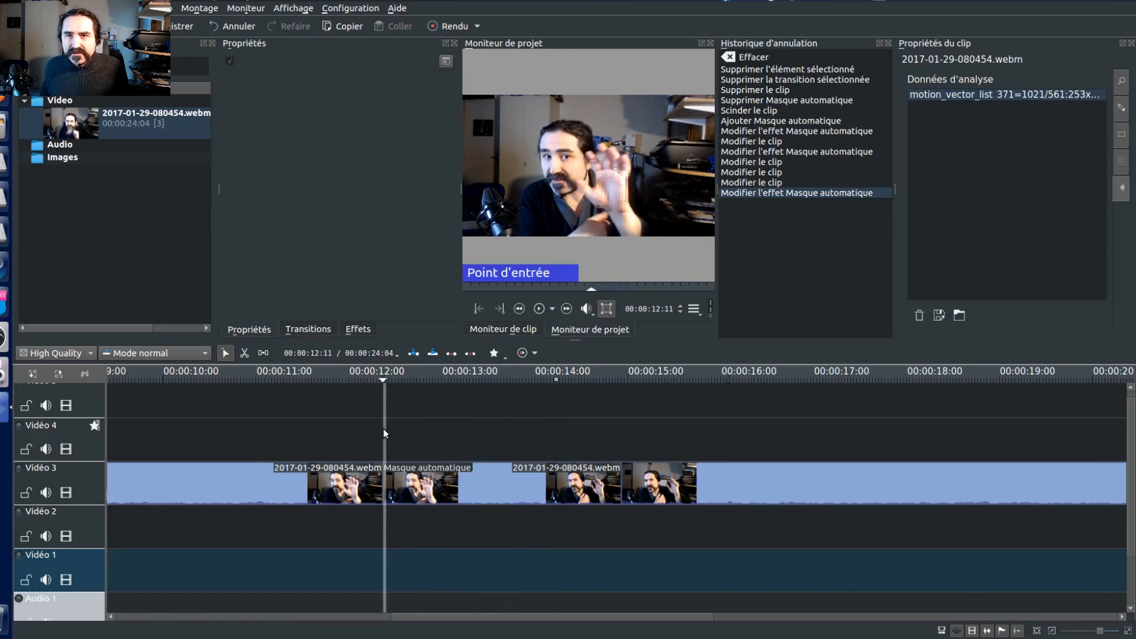
Close the undo history and enlarge the project monitor
{"action": "left_click", "coordinate": [889, 43]}
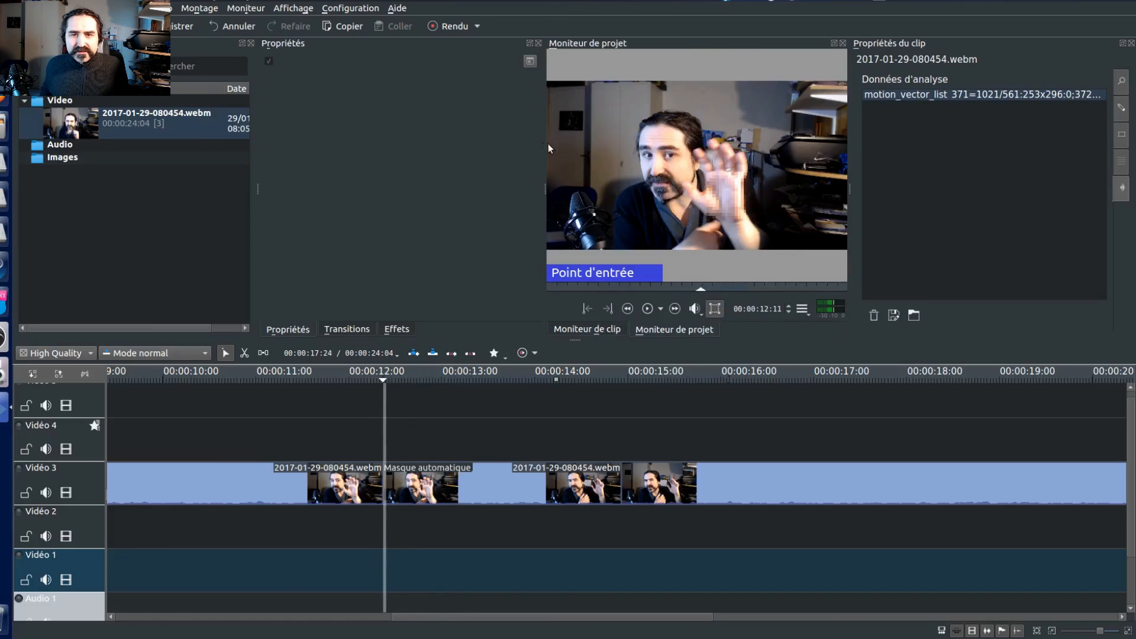
{"action": "left_click_drag", "start_coordinate": [550, 148], "coordinate": [419, 151]}
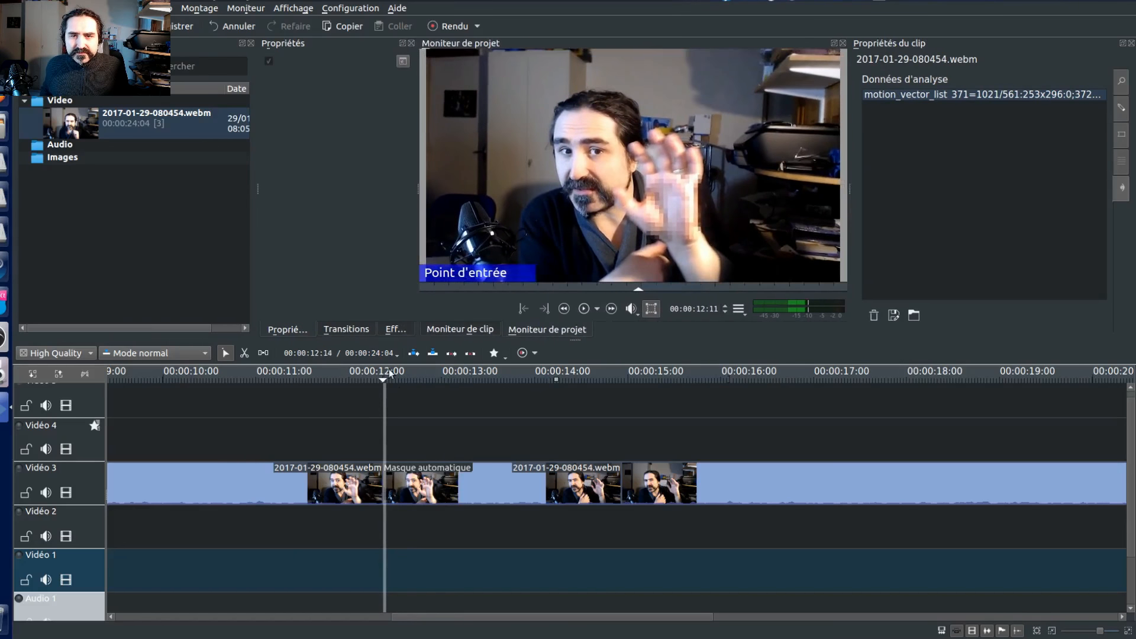
Turn off Pixelisation in the Masque automatique effect of the middle segment
{"action": "left_click_drag", "start_coordinate": [391, 373], "coordinate": [383, 446]}
{"action": "left_click", "coordinate": [443, 485]}
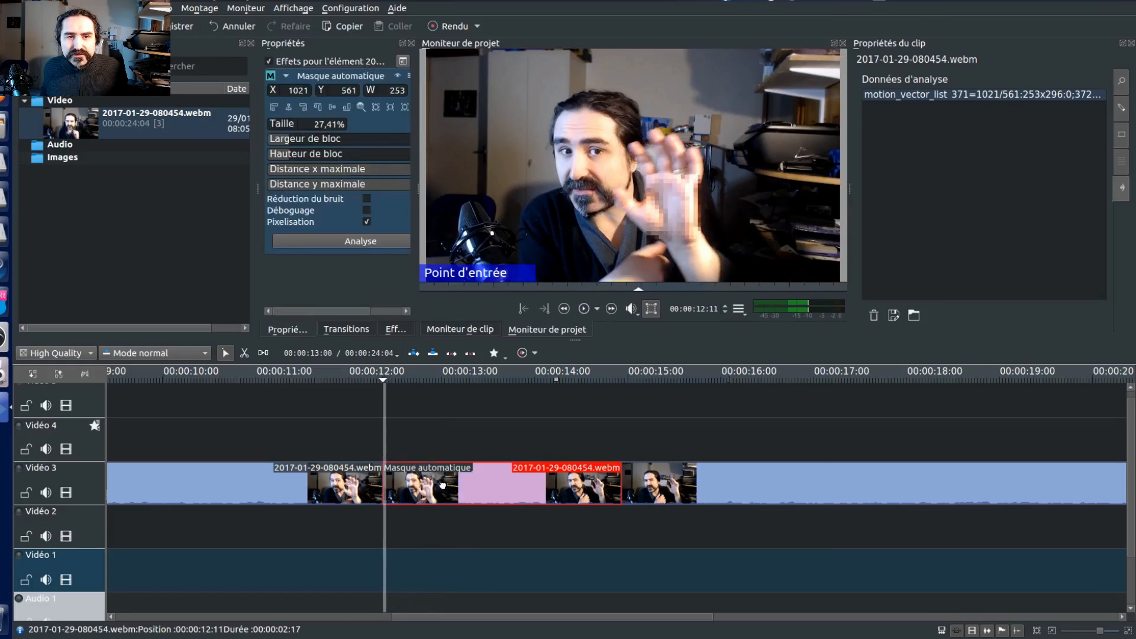
{"action": "left_click", "coordinate": [366, 221]}
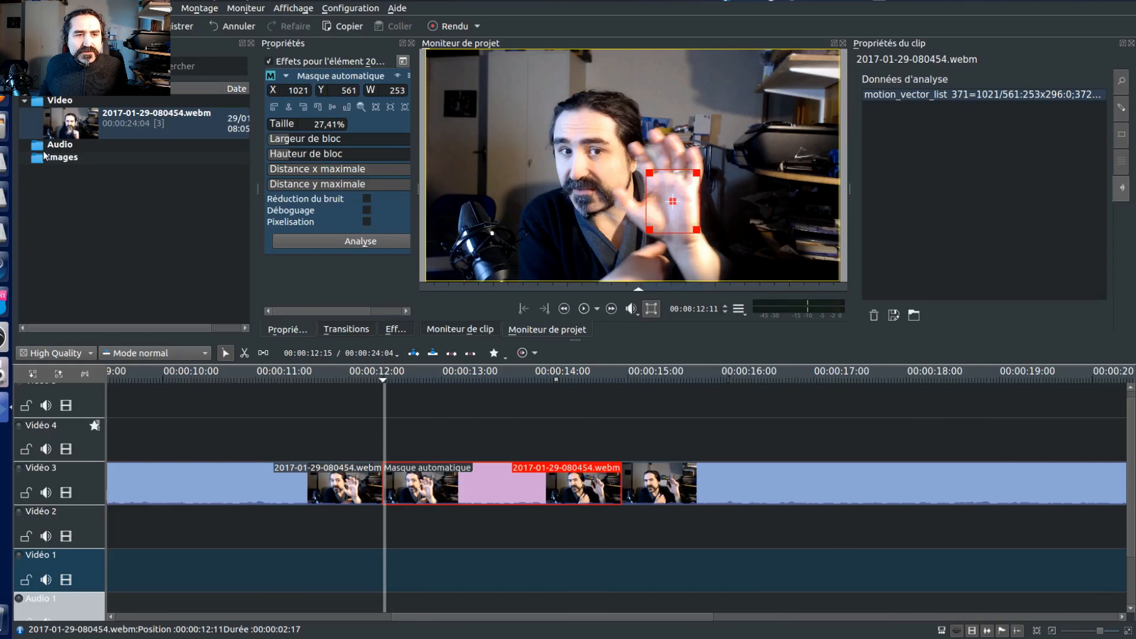
Start a new title clip in the Images folder of the project bin
{"action": "left_click", "coordinate": [45, 160]}
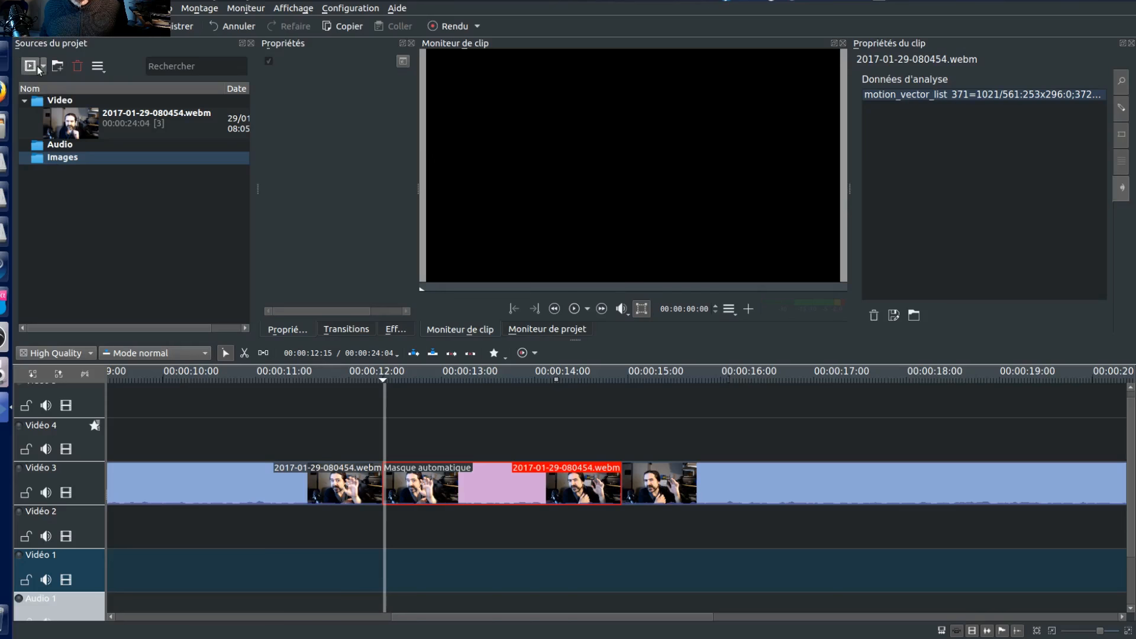
{"action": "left_click", "coordinate": [31, 65]}
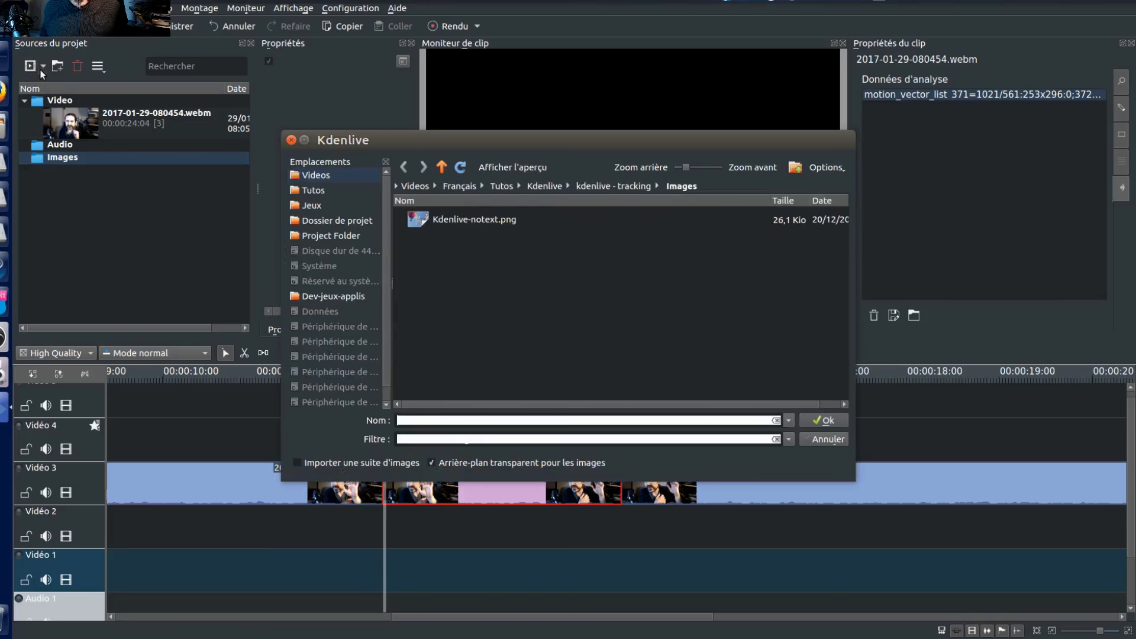
{"action": "left_click", "coordinate": [820, 439]}
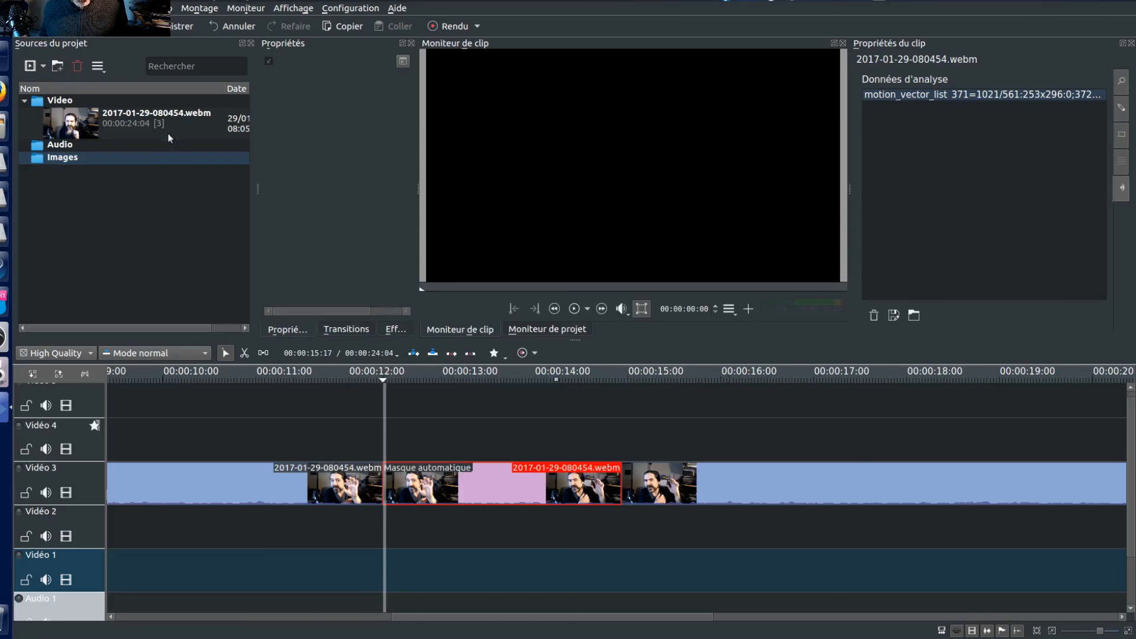
{"action": "left_click", "coordinate": [44, 66]}
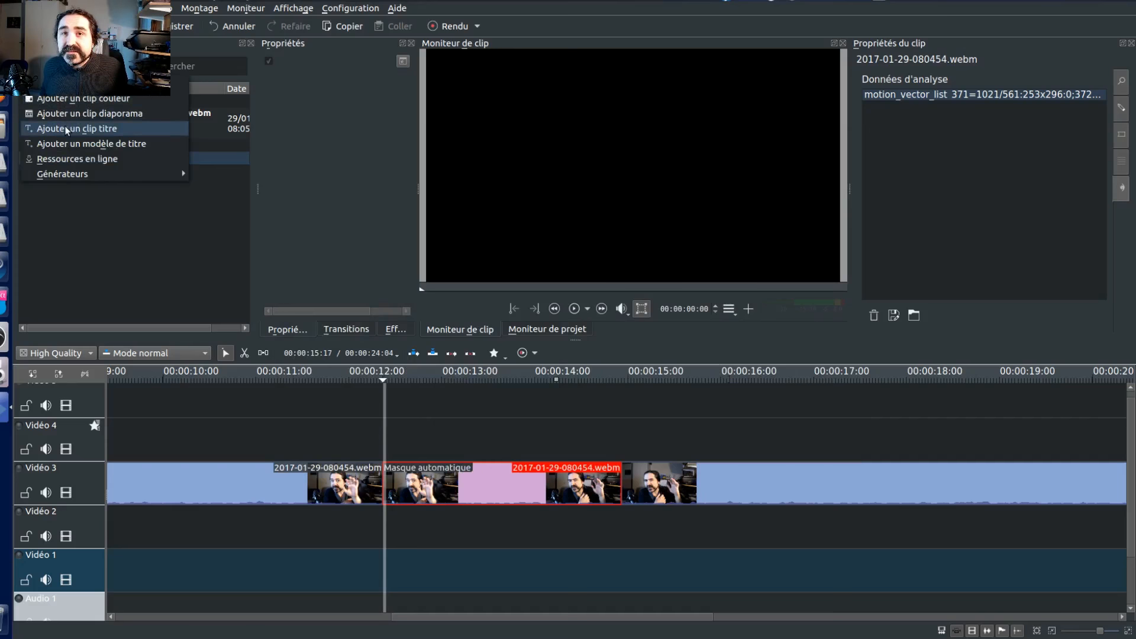
{"action": "left_click", "coordinate": [136, 129]}
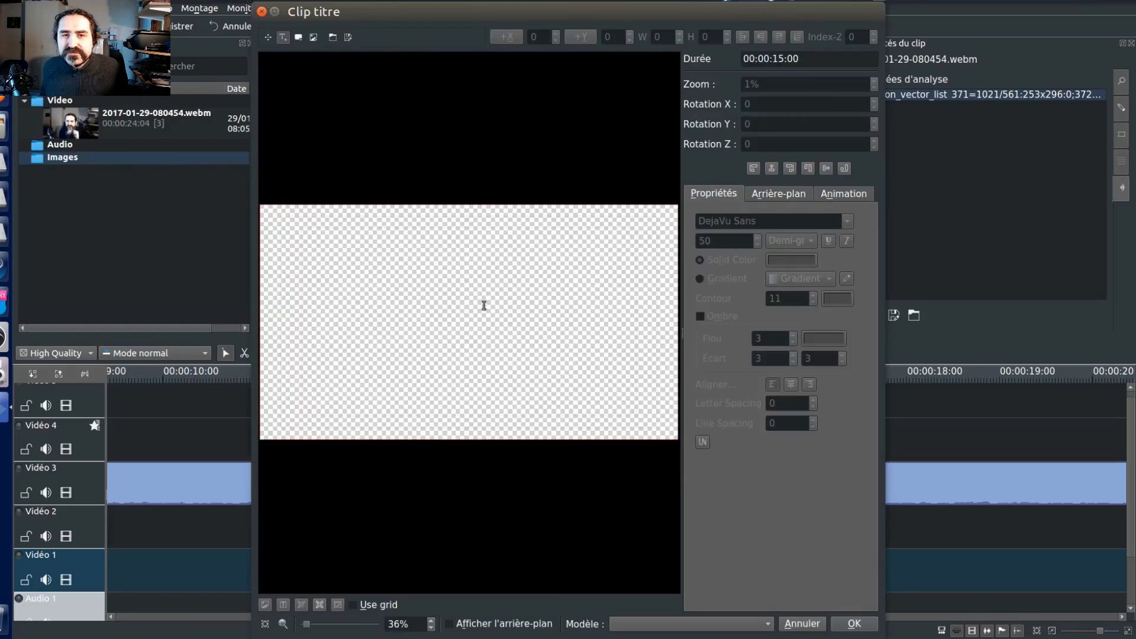
Insert the Kdenlive logo image into the title and select it
{"action": "left_click", "coordinate": [311, 38]}
{"action": "double_click", "coordinate": [509, 247]}
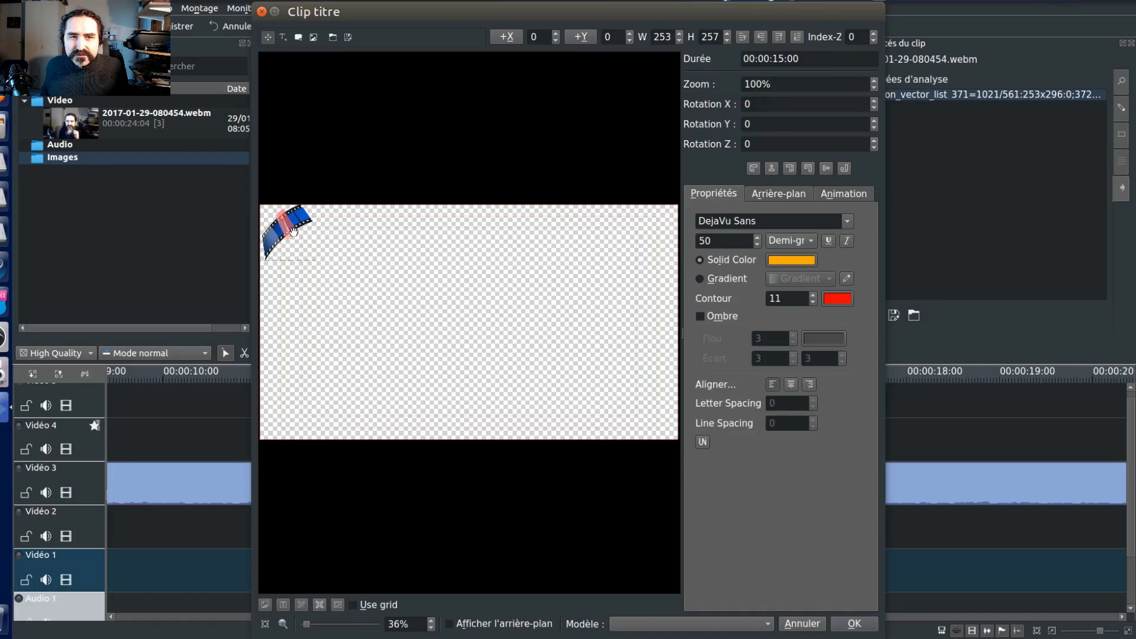
{"action": "left_click", "coordinate": [297, 227]}
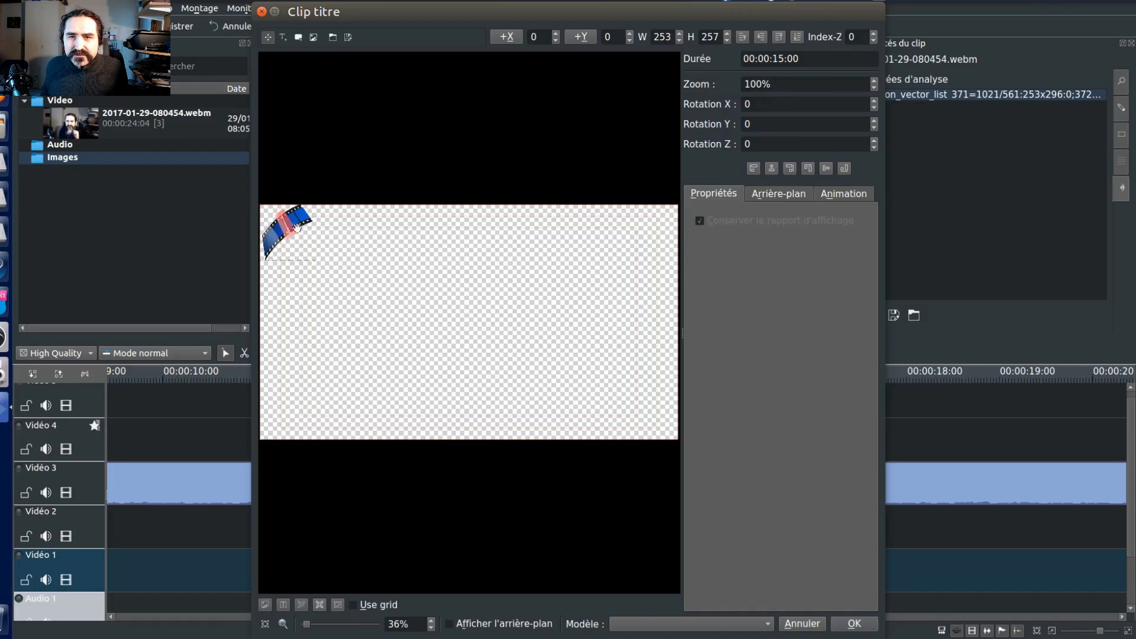
Align the logo to the upper-left corner of the frame with X at 0 and accept the title clip
{"action": "left_click", "coordinate": [754, 168]}
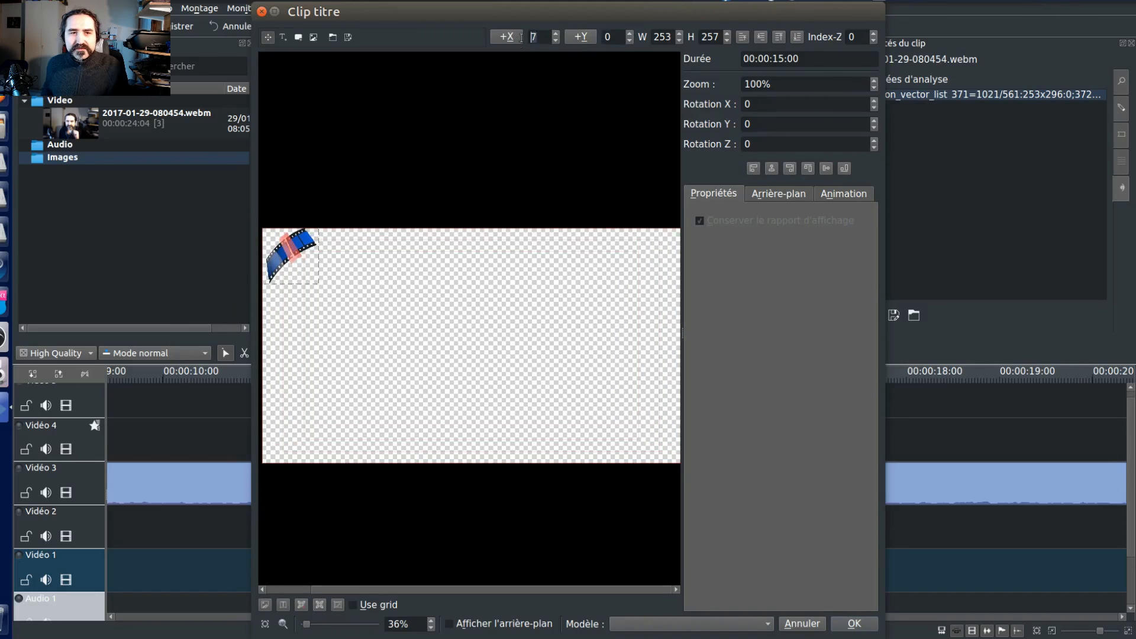
{"action": "left_click_drag", "start_coordinate": [538, 39], "coordinate": [525, 43]}
{"action": "type", "text": "0"}
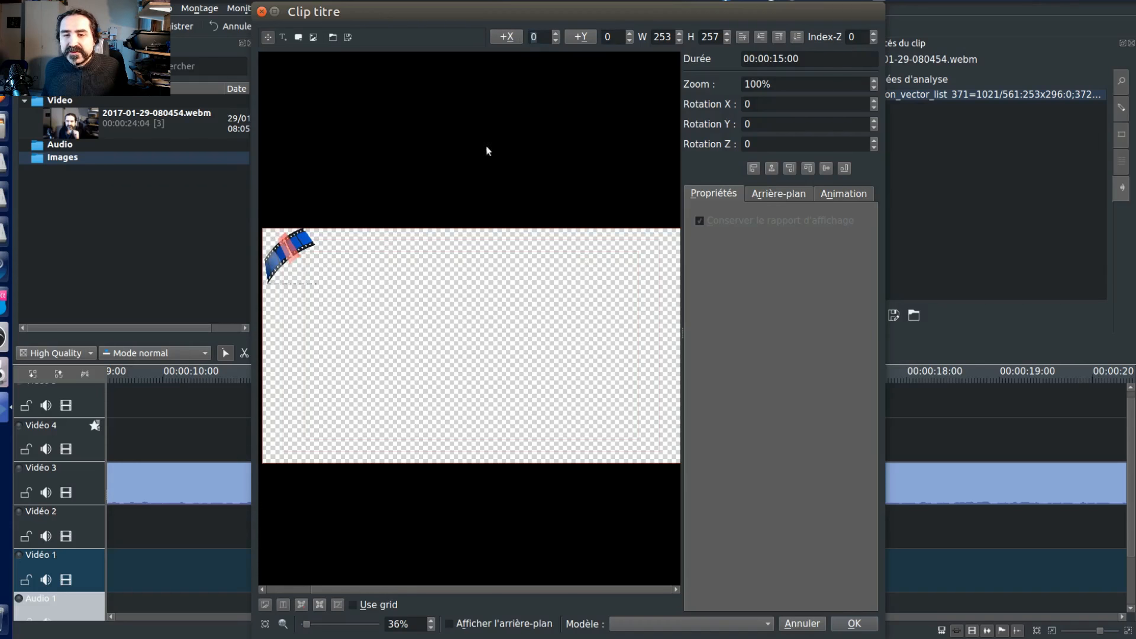
{"action": "left_click", "coordinate": [871, 626]}
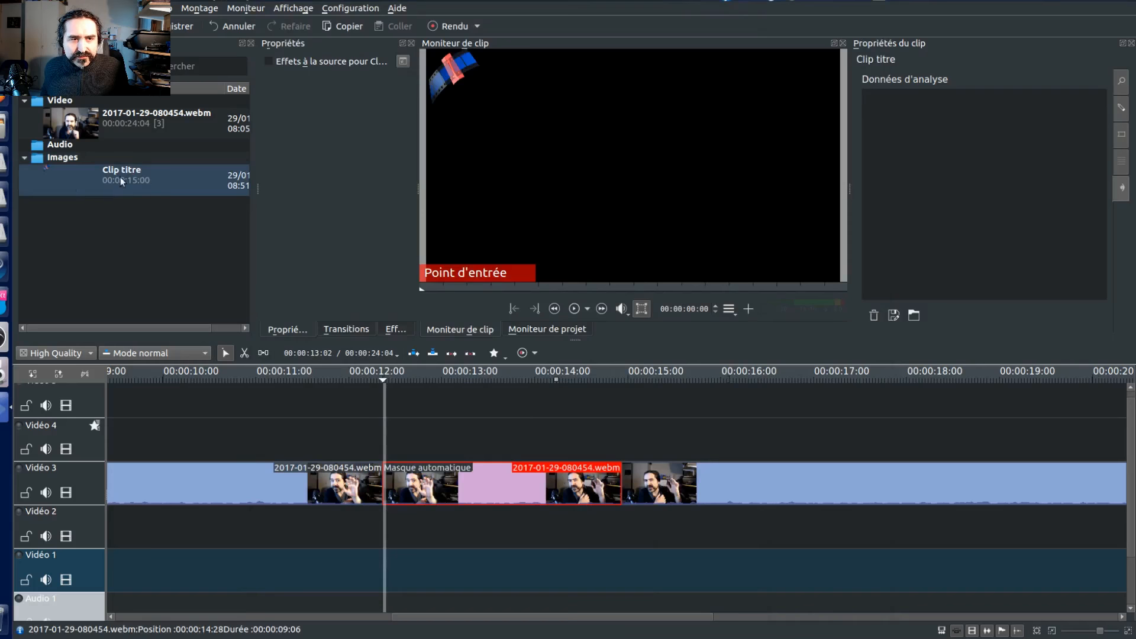
Rename the title clip in the Images folder as "Logo kdenlive"
{"action": "double_click", "coordinate": [129, 172]}
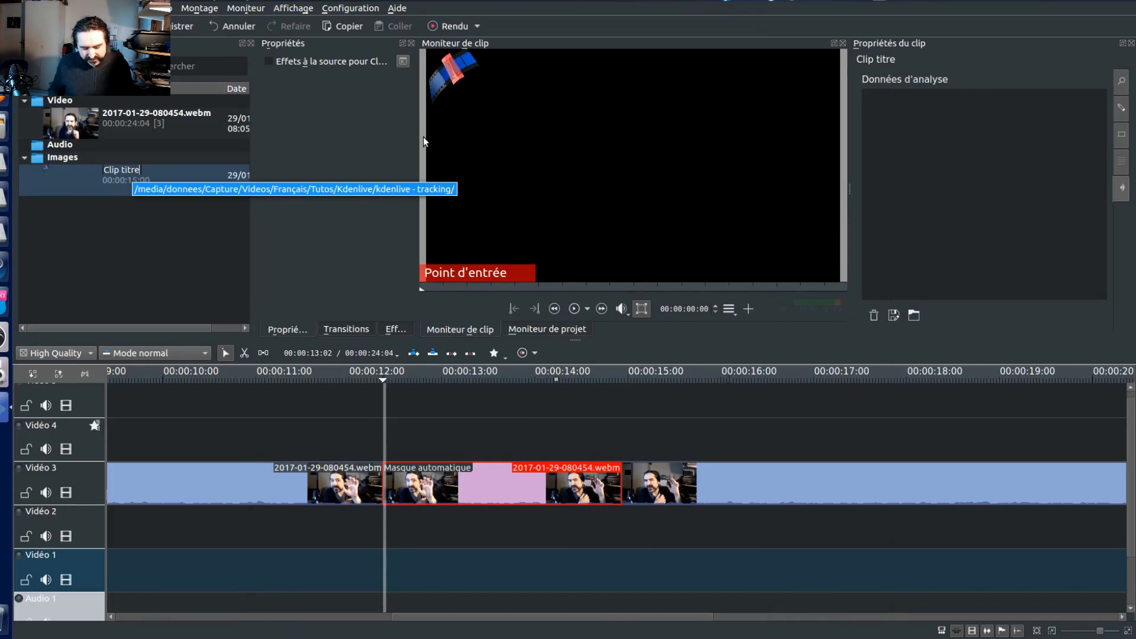
{"action": "key", "text": "Return"}
{"action": "type", "text": "Logo"}
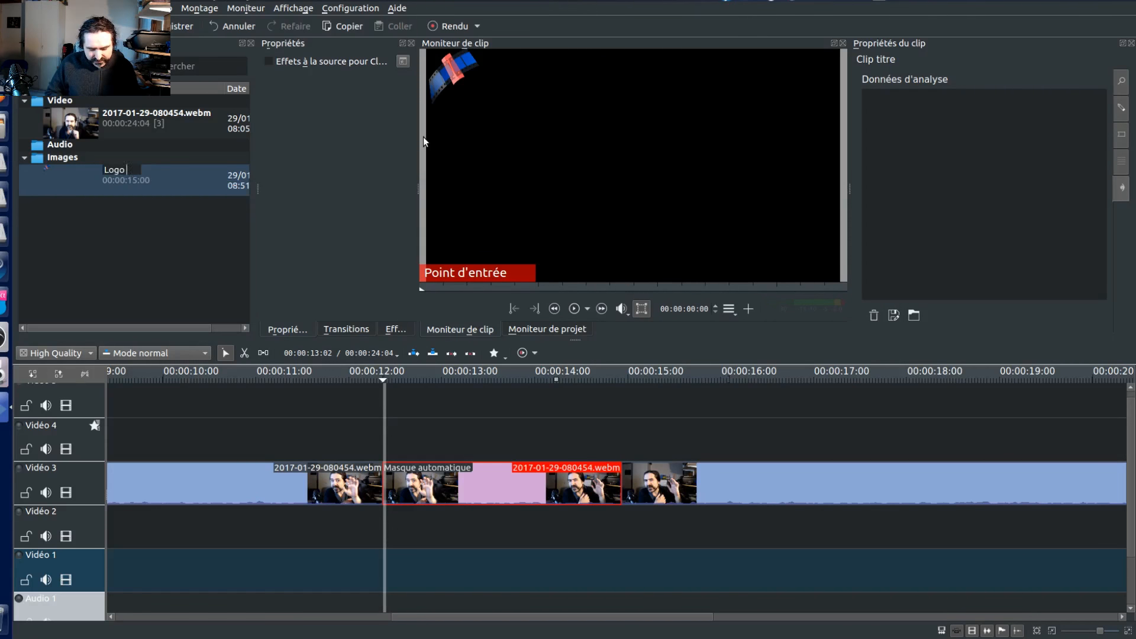
{"action": "type", "text": " kdenlive"}
{"action": "key", "text": "Return"}
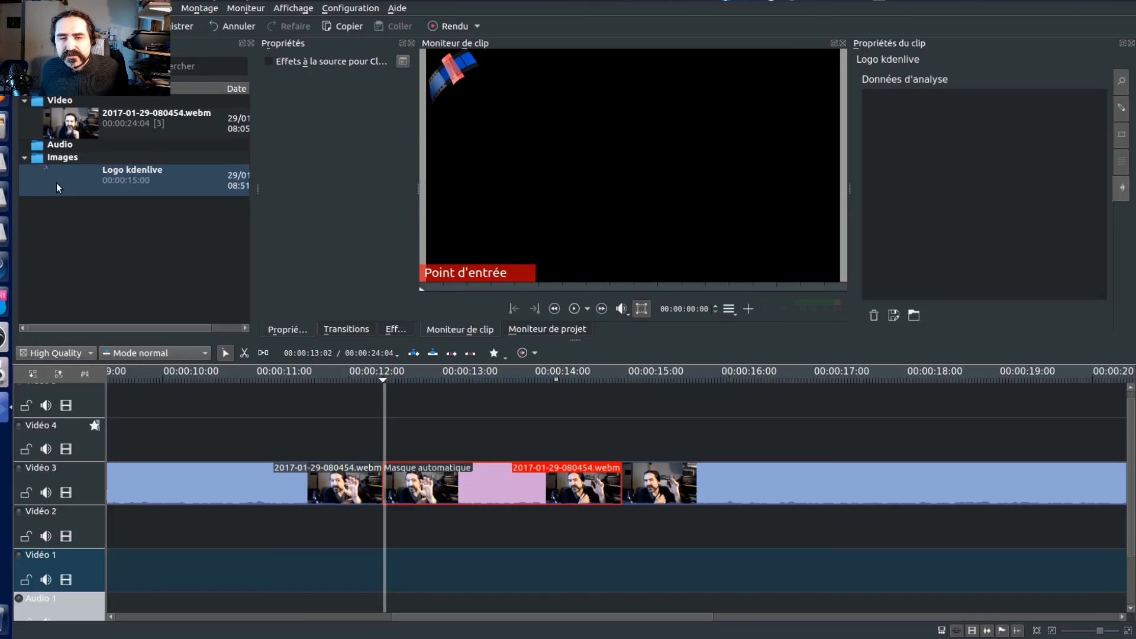
Place Logo kdenlive on track Vidéo 4 at 00:00:12:11 and trim its end to match the masked segment below
{"action": "left_click_drag", "start_coordinate": [130, 178], "coordinate": [387, 453]}
{"action": "scroll", "coordinate": [1016, 469], "scroll_direction": "down", "scroll_amount": 5}
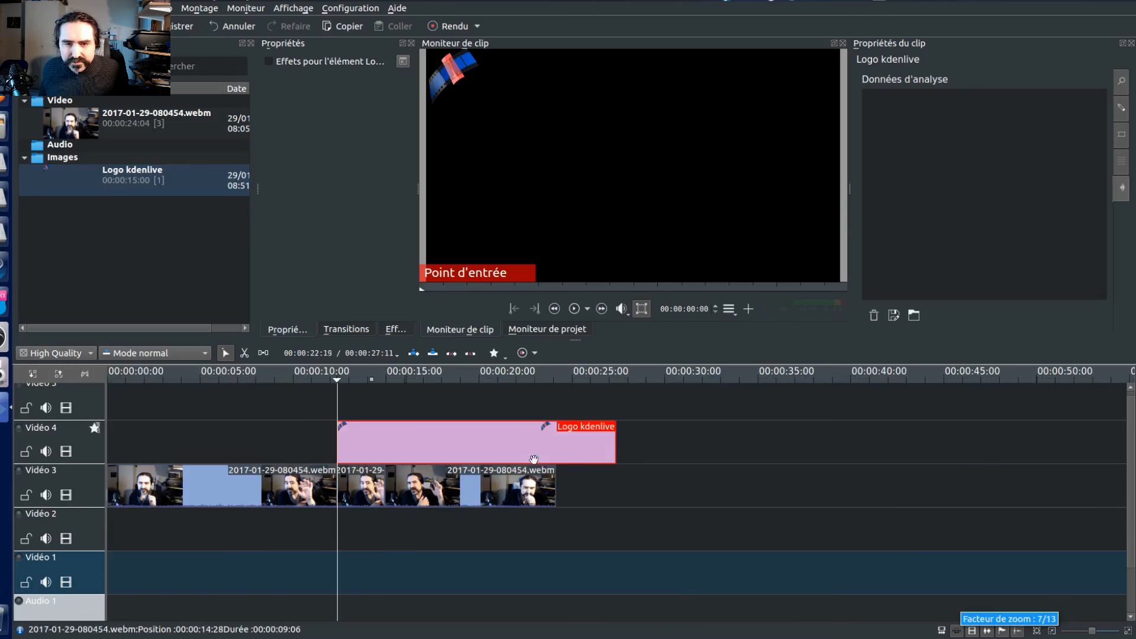
{"action": "left_click_drag", "start_coordinate": [593, 450], "coordinate": [384, 452]}
{"action": "scroll", "coordinate": [334, 465], "scroll_direction": "up", "scroll_amount": 5}
{"action": "scroll", "coordinate": [334, 465], "scroll_direction": "left", "scroll_amount": 5}
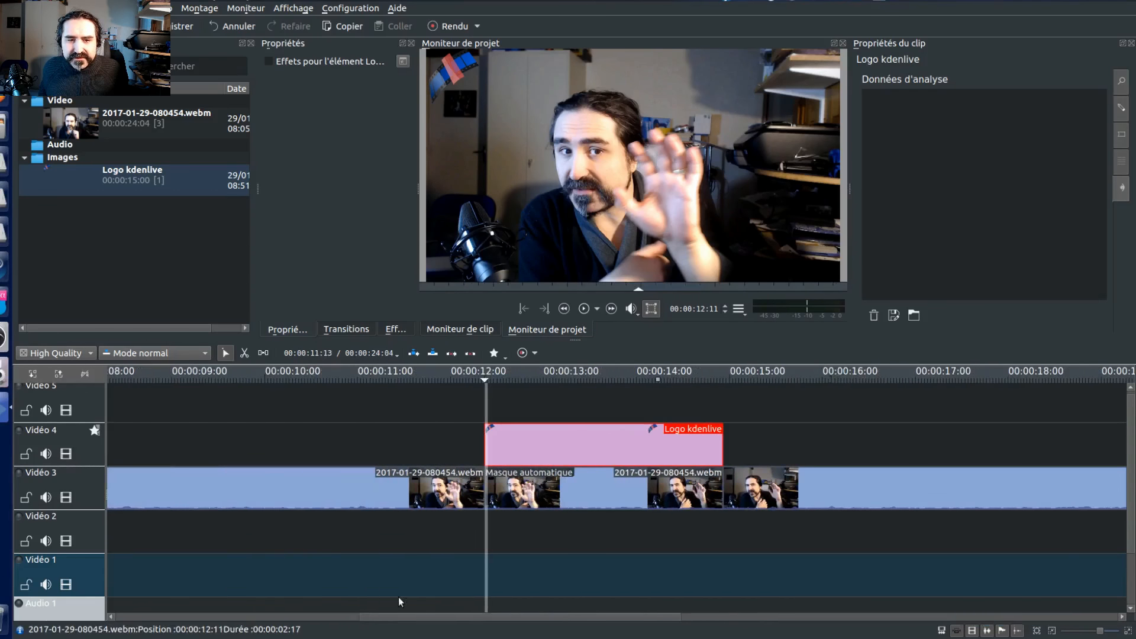
Add an Affine transition to the Logo kdenlive clip and extend it over the clip's full length
{"action": "right_click", "coordinate": [506, 442]}
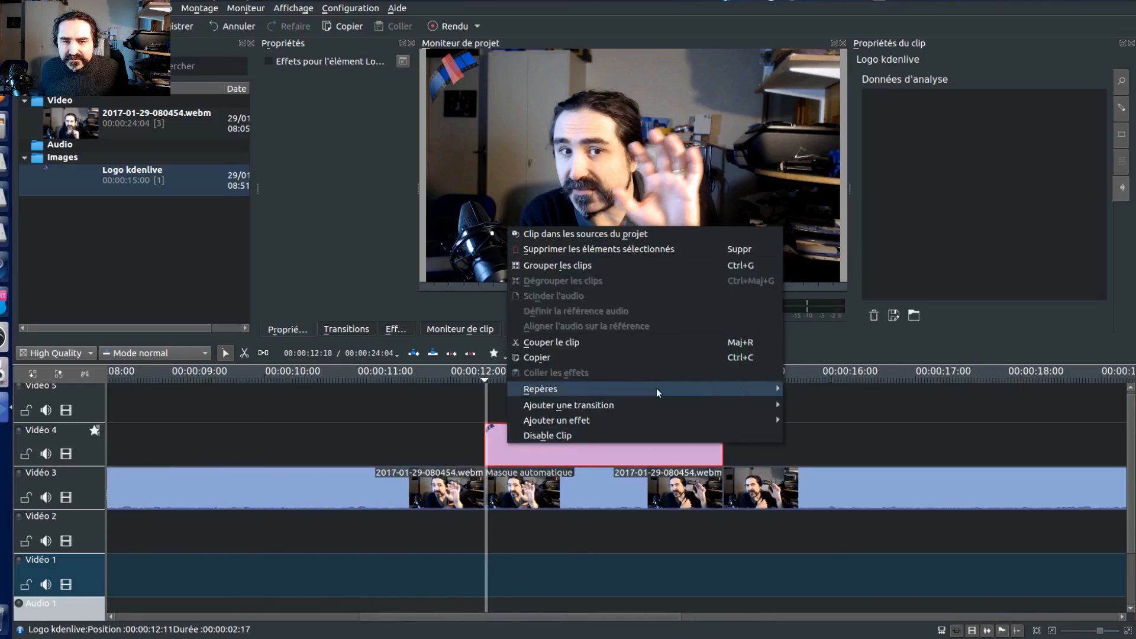
{"action": "mouse_move", "coordinate": [663, 400]}
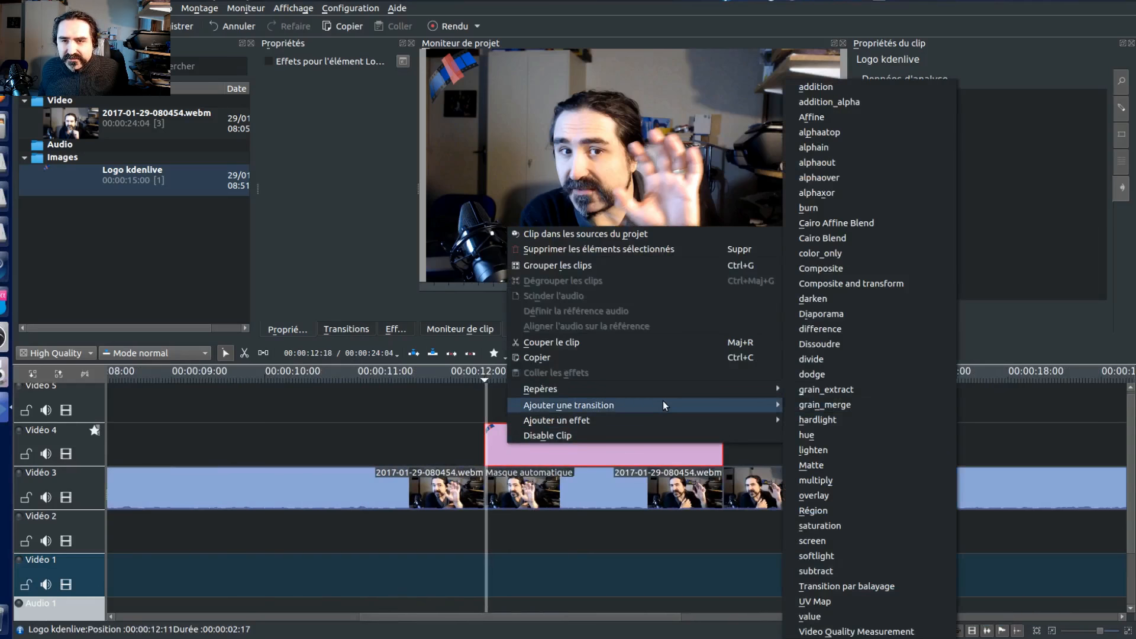
{"action": "left_click", "coordinate": [875, 116]}
{"action": "left_click", "coordinate": [525, 473]}
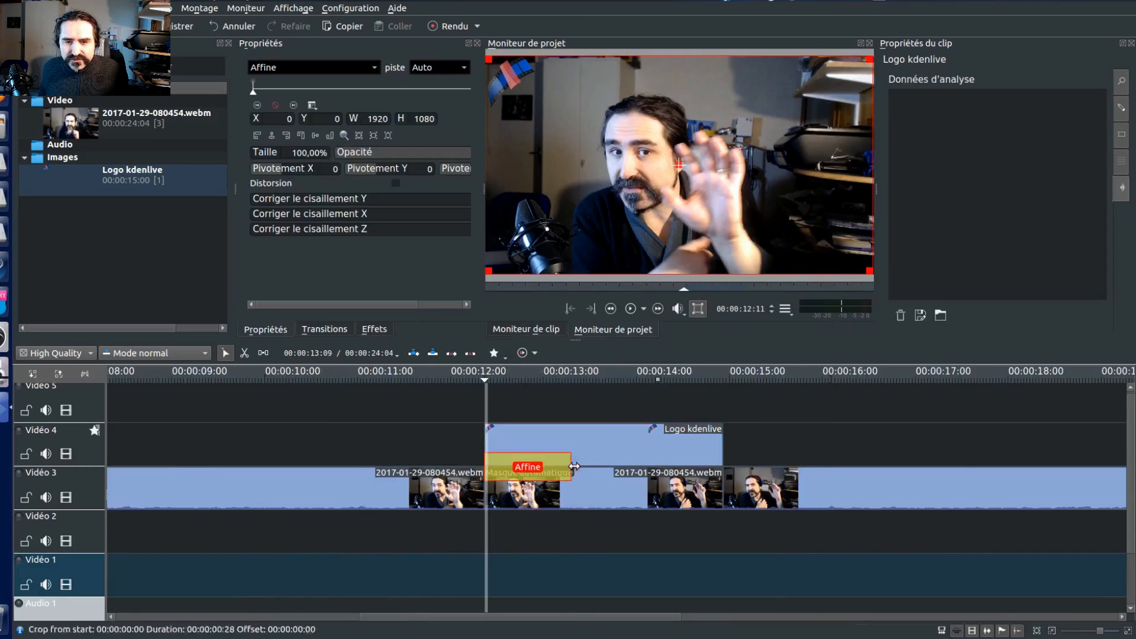
{"action": "left_click_drag", "start_coordinate": [576, 470], "coordinate": [727, 468]}
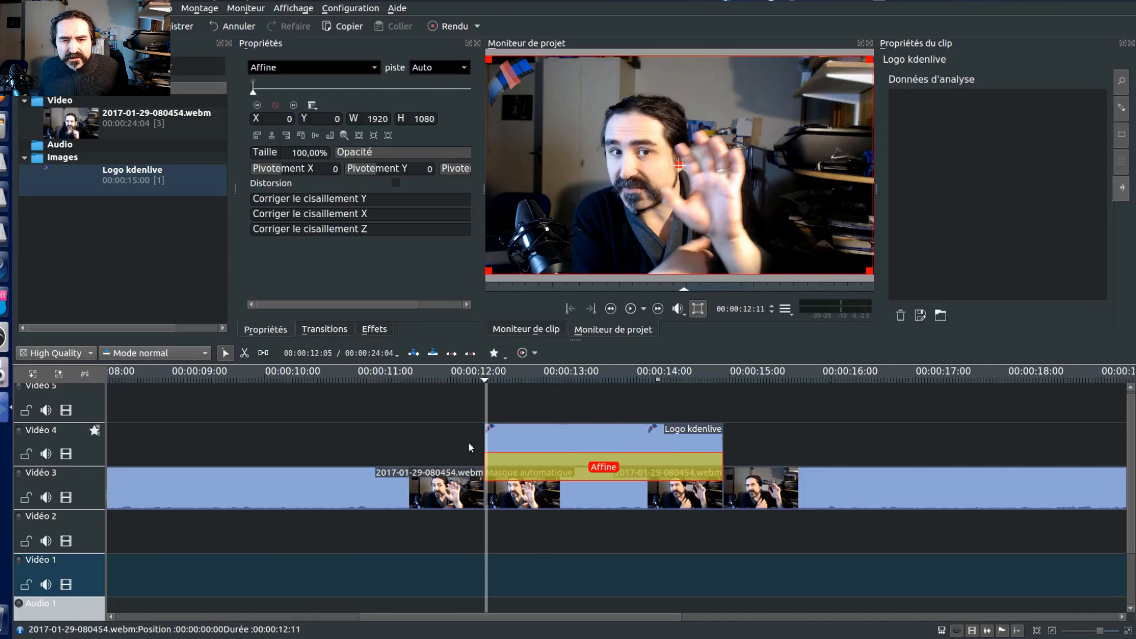
Import the masked segment's motion_vector_list keyframes into the Affine transition, mapping Position to Géométrie, aligned top left, without a keyframe limit
{"action": "left_click", "coordinate": [523, 498]}
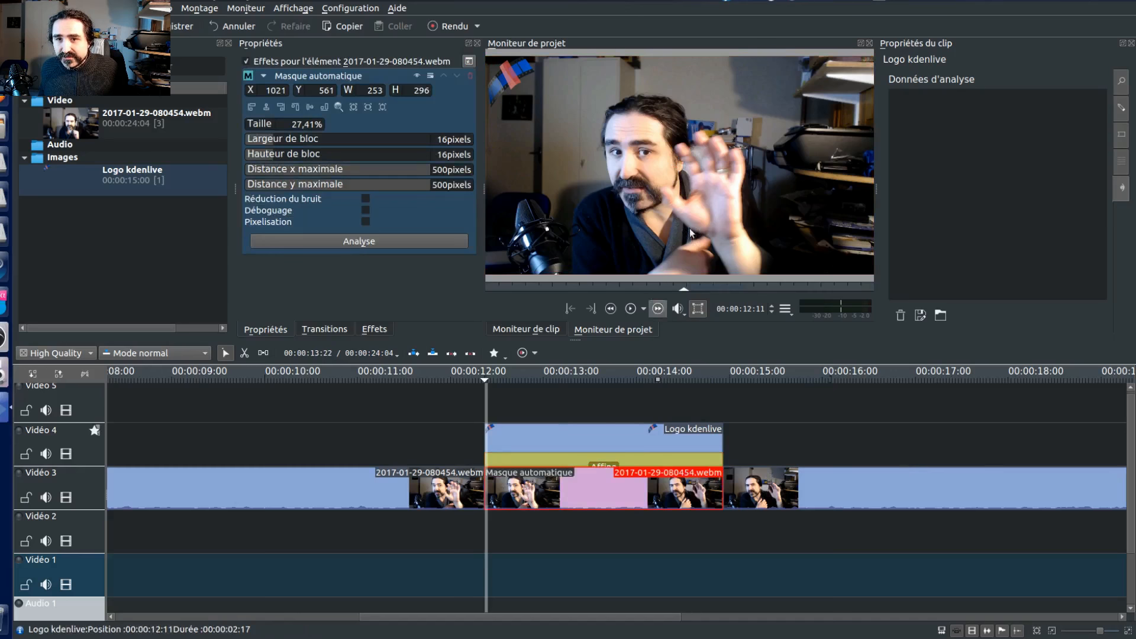
{"action": "left_click", "coordinate": [621, 461]}
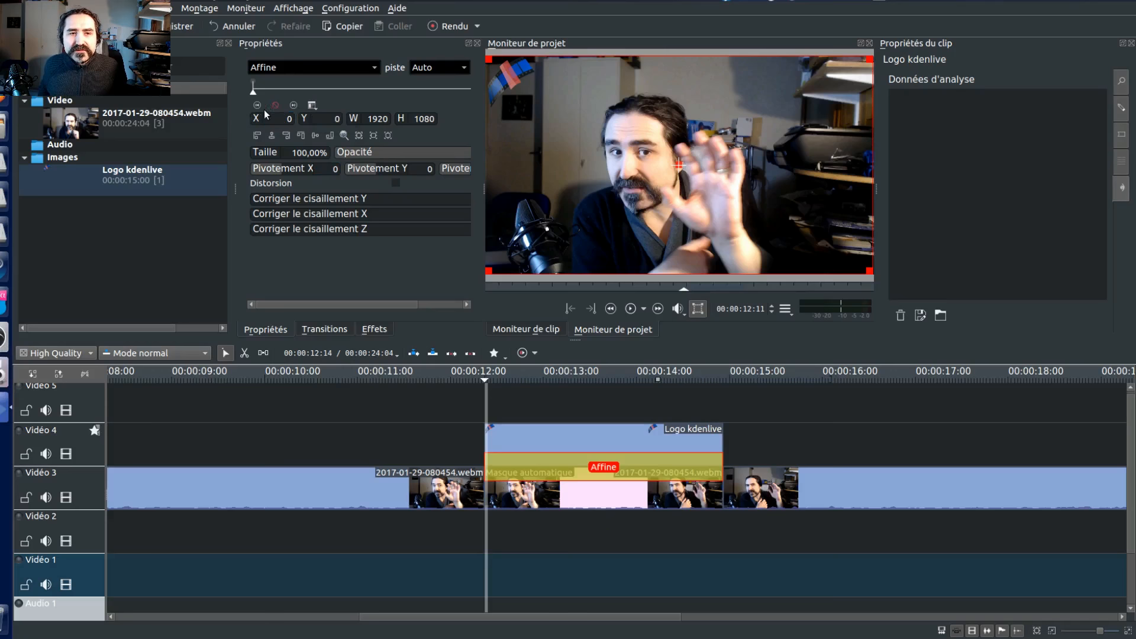
{"action": "left_click", "coordinate": [312, 106]}
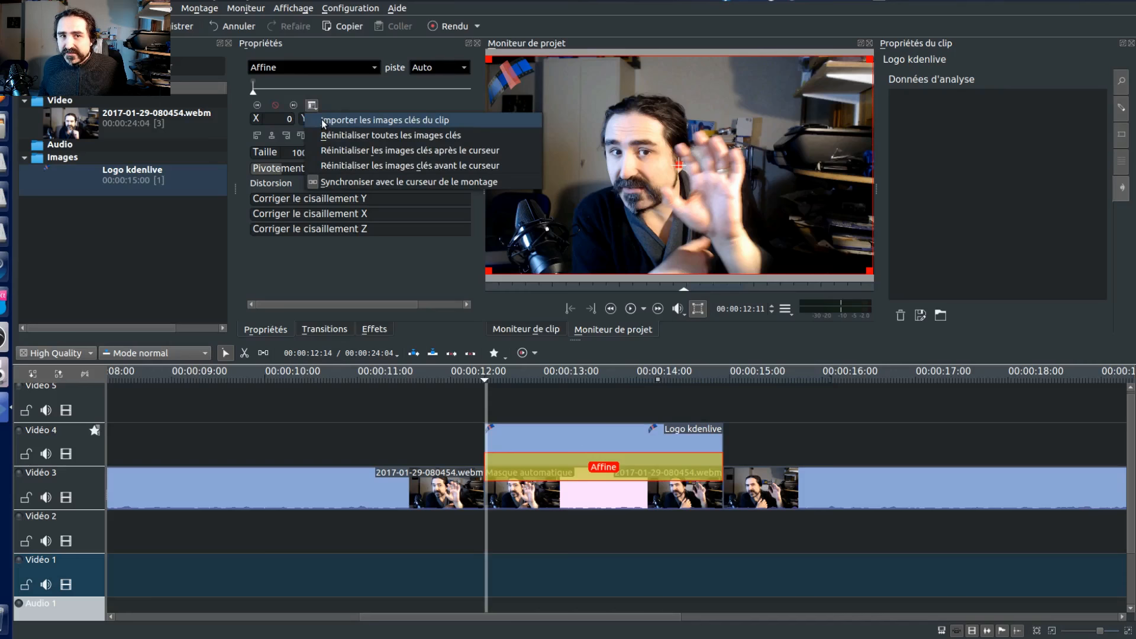
{"action": "left_click", "coordinate": [324, 121]}
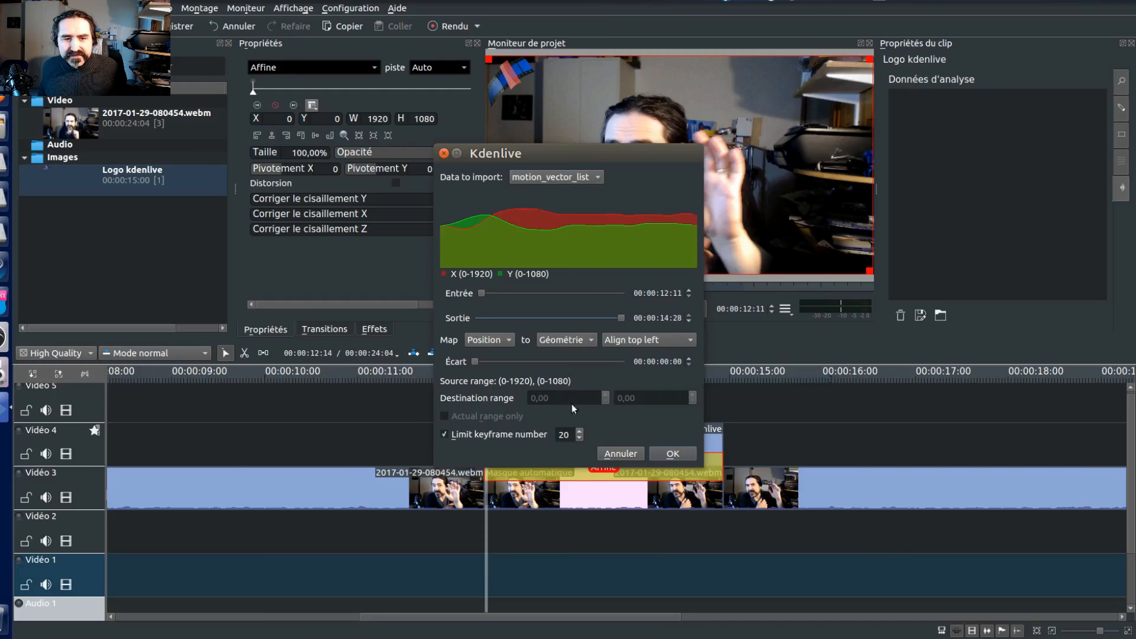
{"action": "left_click", "coordinate": [445, 435]}
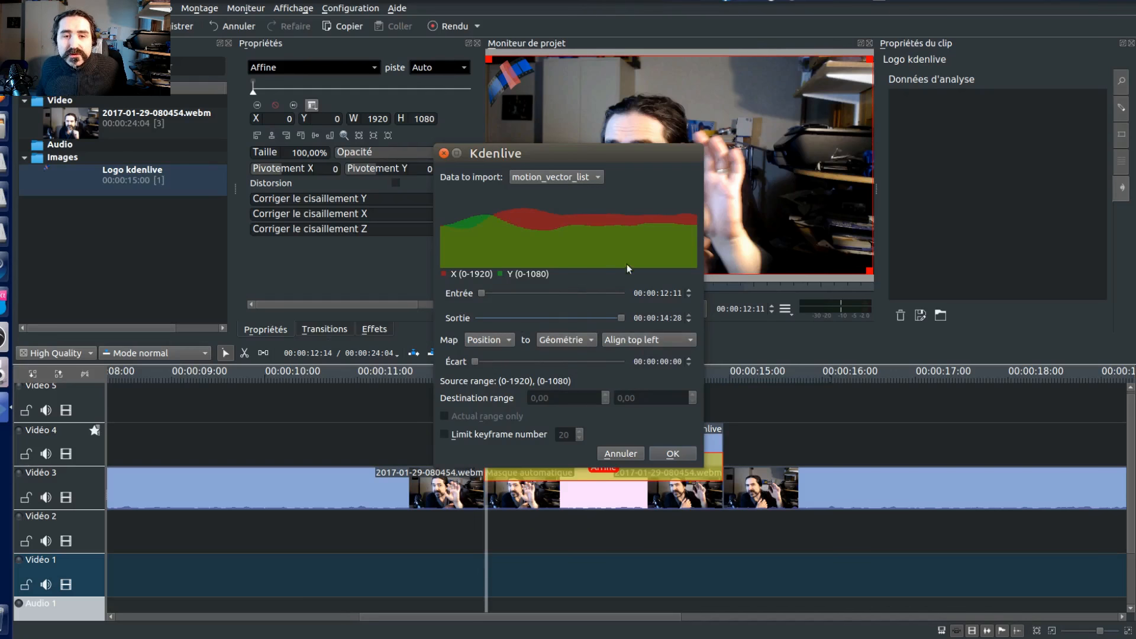
{"action": "left_click", "coordinate": [686, 454]}
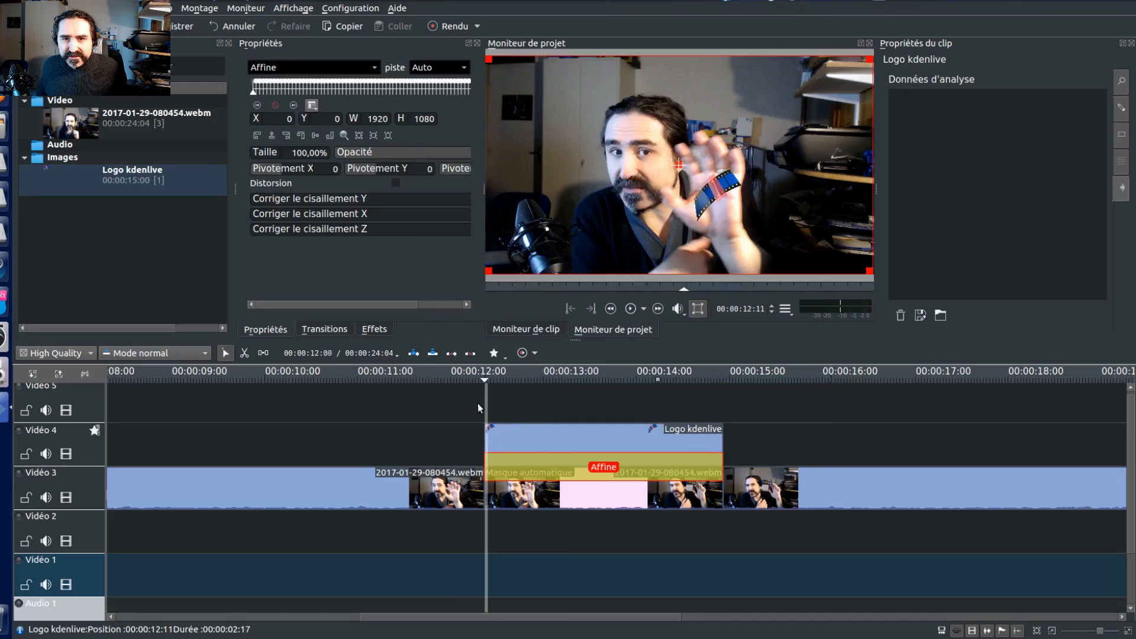
Scrub back and forth through the logo segment to check how the logo follows the hand
{"action": "left_click_drag", "start_coordinate": [485, 410], "coordinate": [709, 392]}
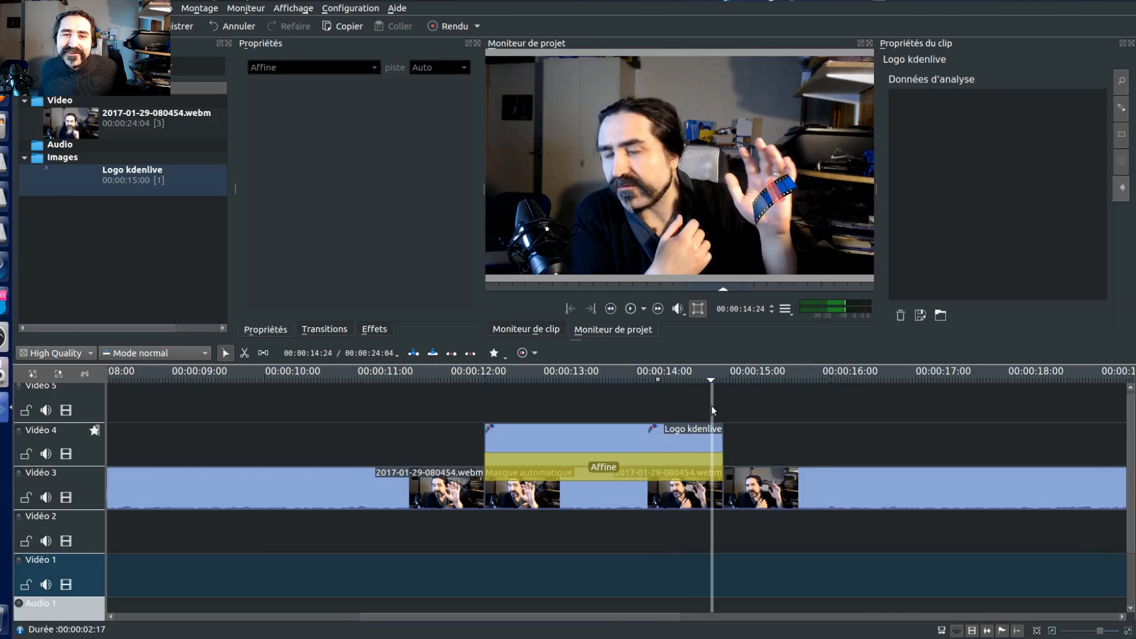
{"action": "left_click_drag", "start_coordinate": [711, 406], "coordinate": [484, 407]}
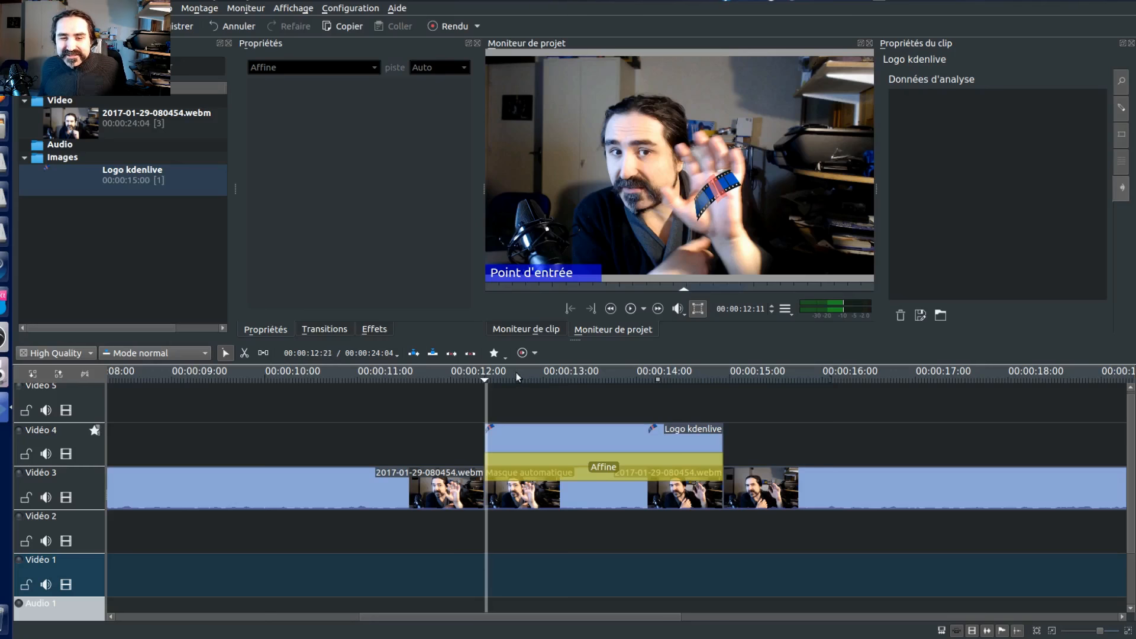
{"action": "left_click", "coordinate": [648, 396]}
{"action": "left_click", "coordinate": [676, 396]}
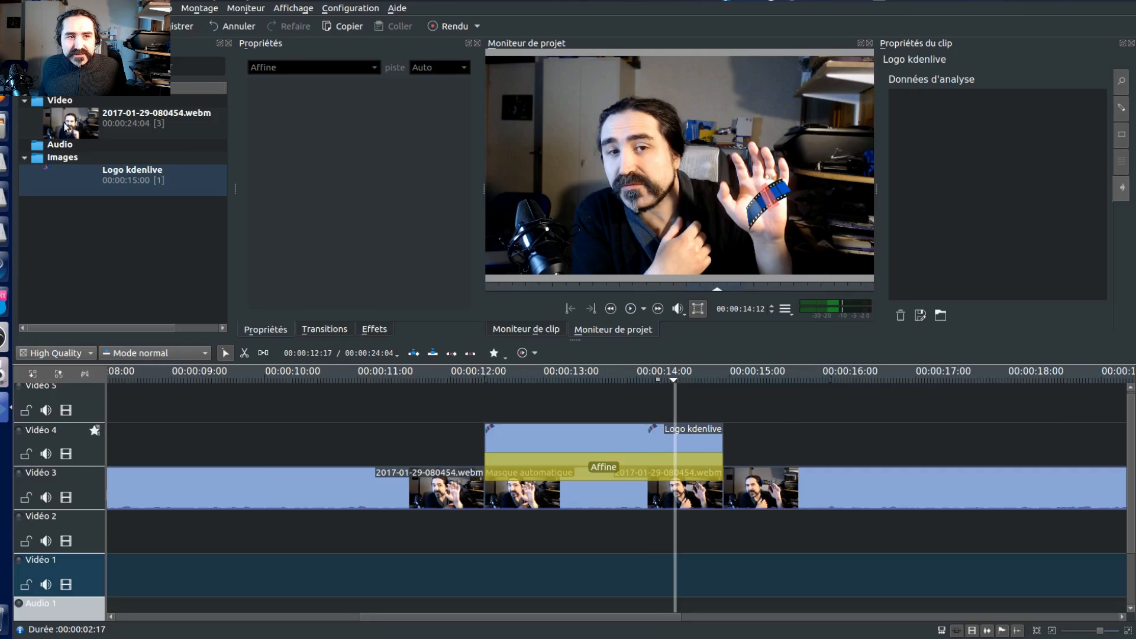
Show the source video's analysis data and the Masque automatique settings of the middle segment
{"action": "left_click", "coordinate": [65, 127]}
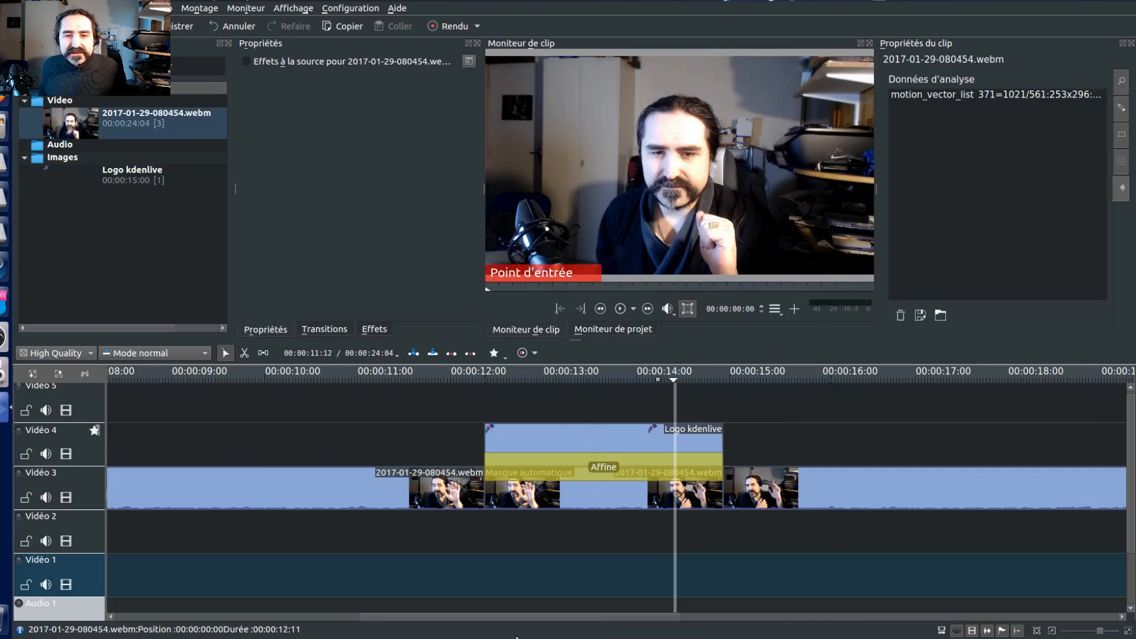
{"action": "left_click", "coordinate": [632, 504]}
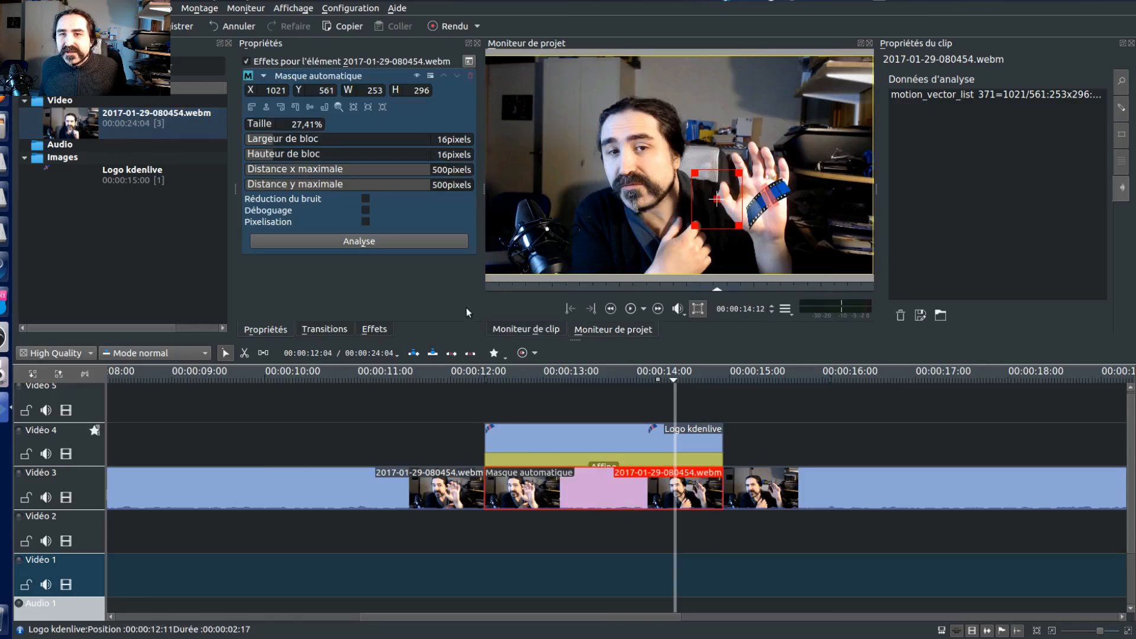